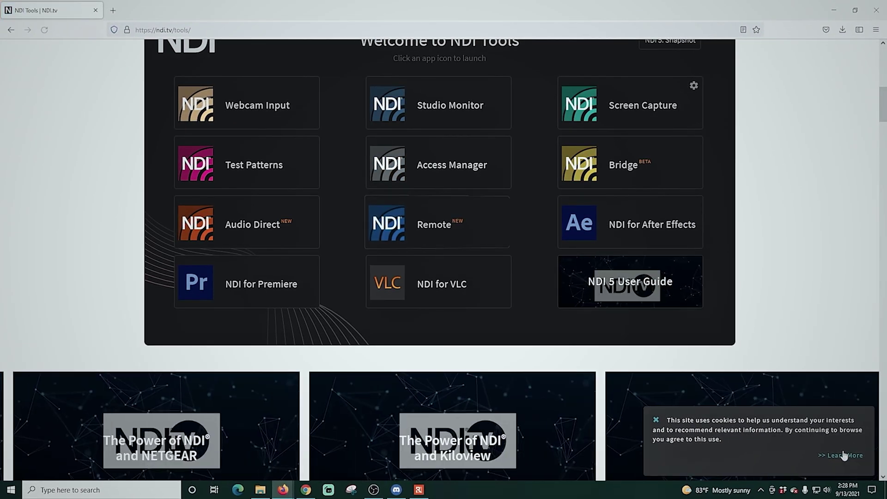
Dismiss the NDI.tv cookie notice and scroll down the download page.
left_click(656, 419)
scroll(49, 287, "up", 2)
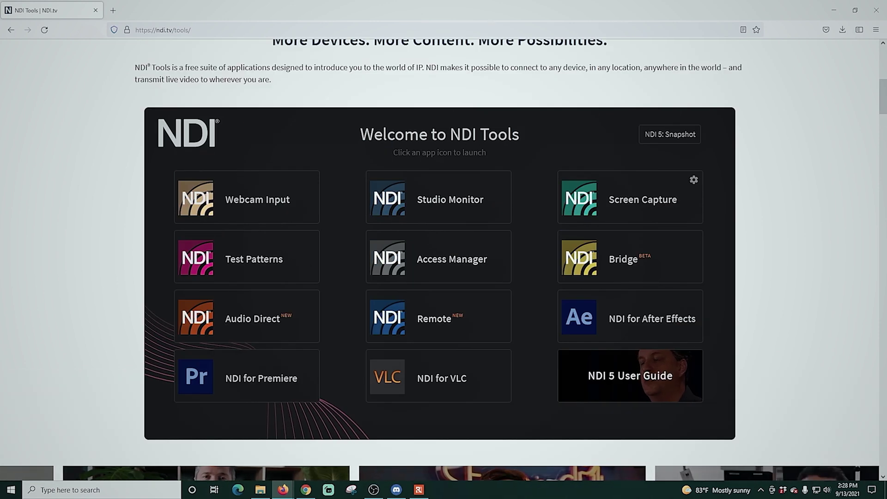
scroll(151, 275, "down", 20)
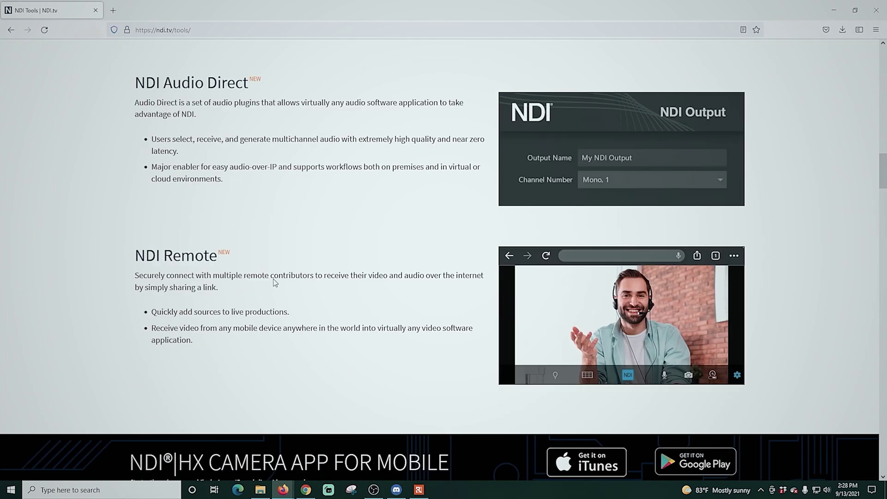
scroll(275, 278, "down", 20)
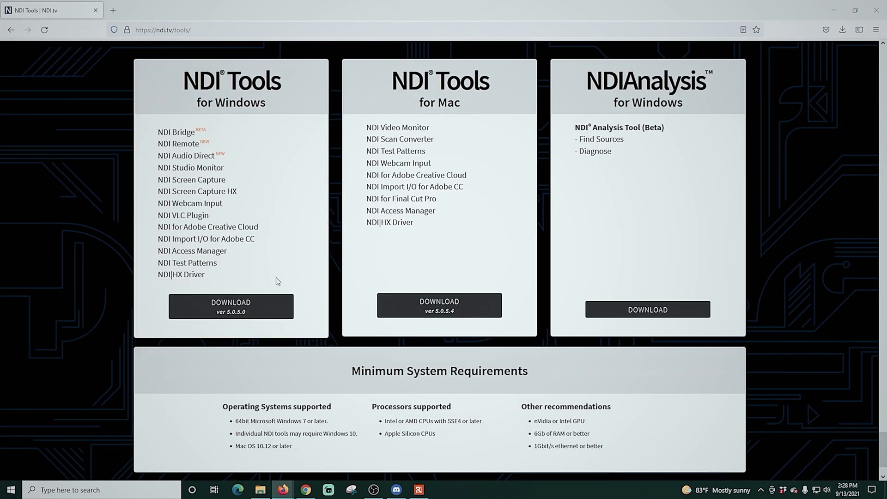
scroll(277, 281, "down", 2)
Enter your first and last name in the download registration form.
left_click(241, 247)
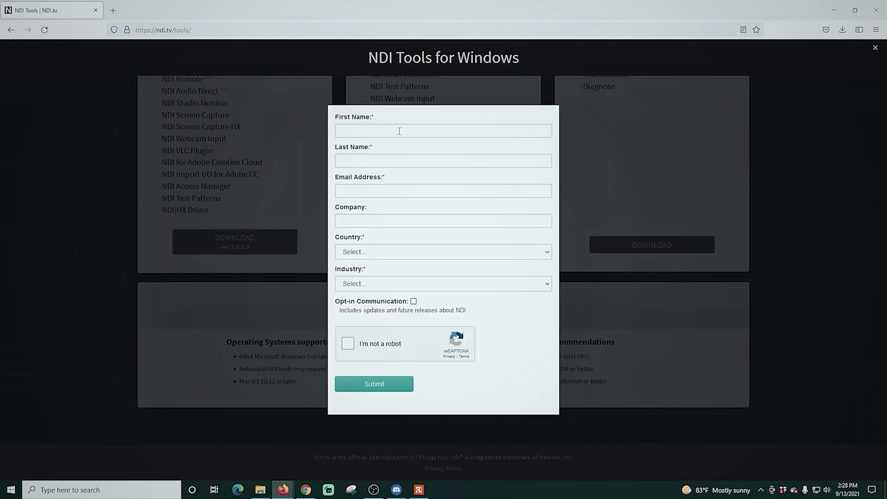
left_click(397, 130)
key("Tab")
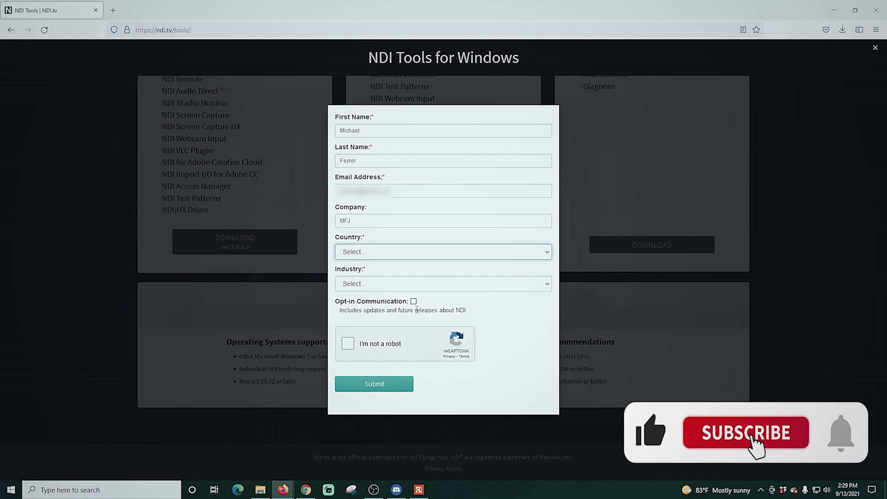
Choose United States and Digital Media/Streaming industry, tick reCAPTCHA, and submit the form.
left_click(417, 309)
left_click(421, 316)
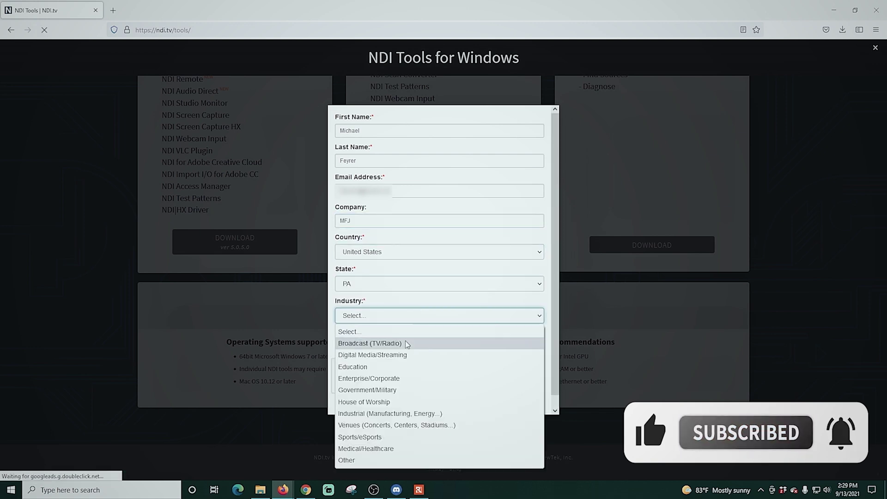
left_click(376, 353)
scroll(439, 323, "down", 1)
left_click(342, 363)
left_click(373, 400)
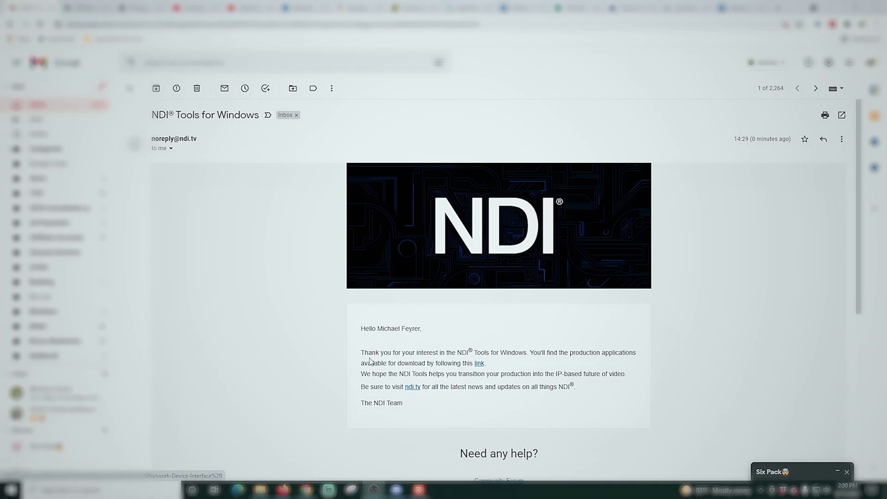
Follow the download link in the NDI Tools for Windows email.
scroll(360, 356, "down", 2)
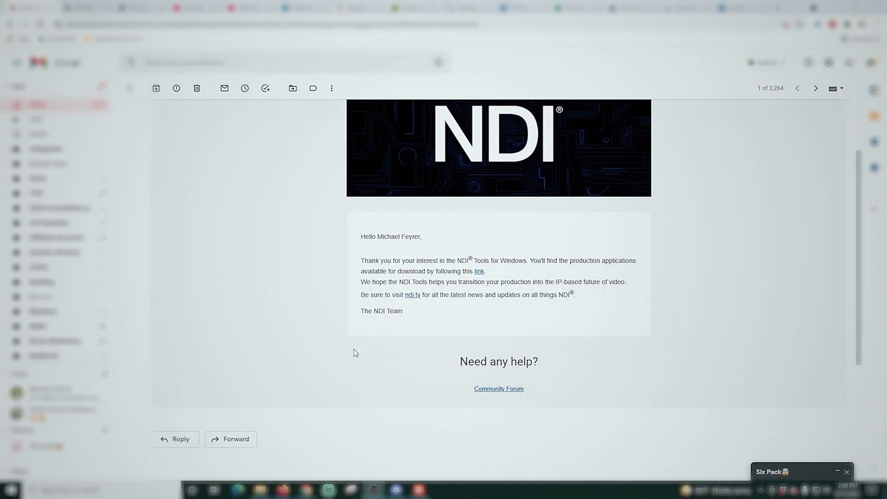
left_click(480, 271)
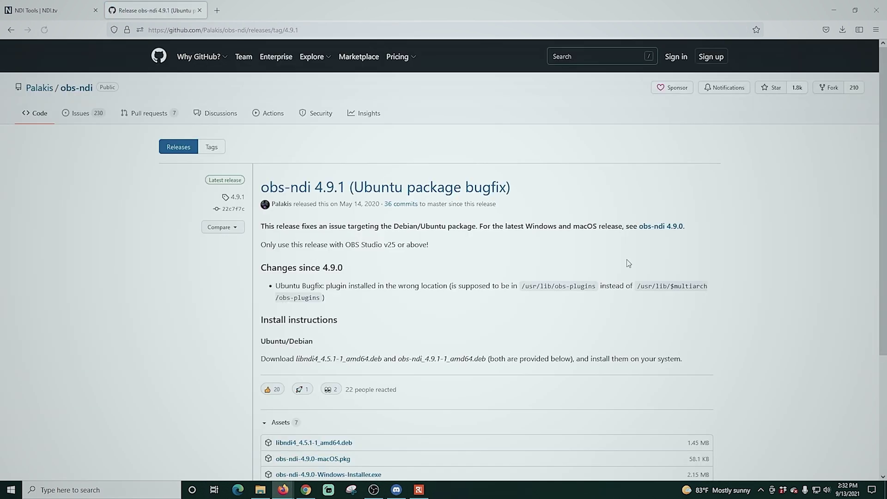
Download obs-ndi-4.9.0-Windows-Installer.exe from the release assets and save the file.
scroll(279, 243, "down", 5)
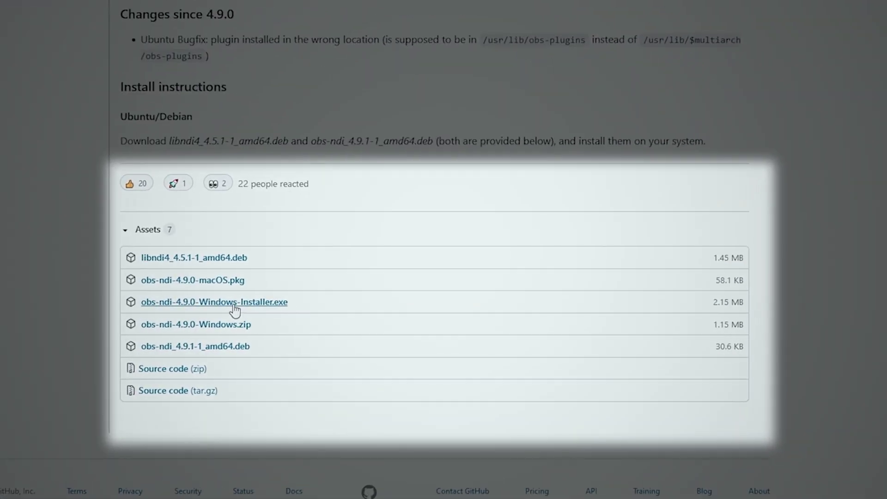
left_click(235, 306)
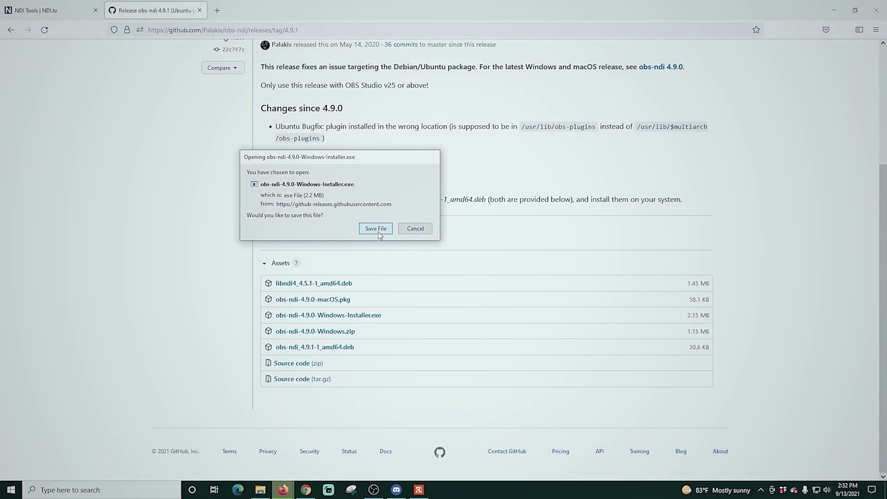
left_click(377, 229)
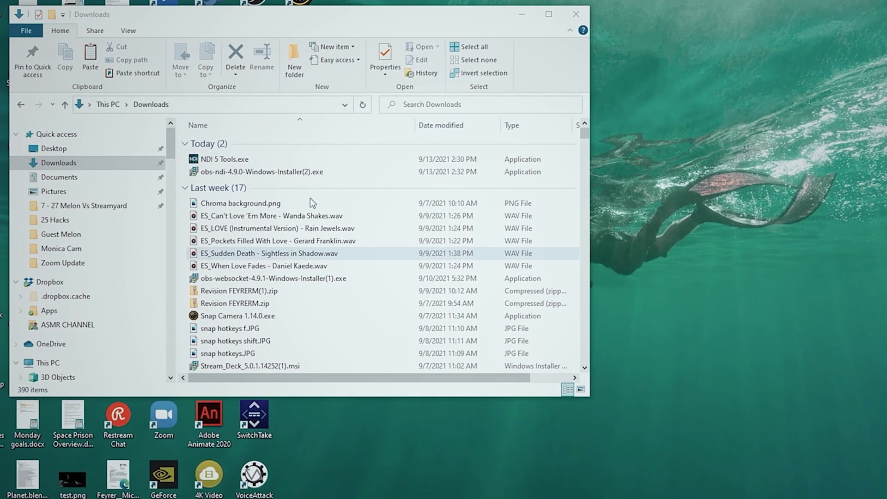
Run NDI 5 Tools.exe, close its launcher, then launch obs-ndi-4.9.0-Windows-Installer(2).exe.
left_click(216, 162)
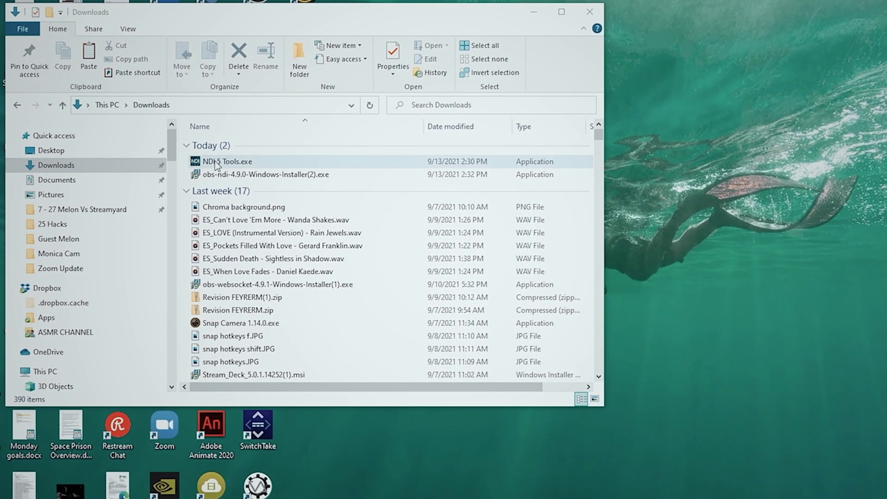
double_click(215, 162)
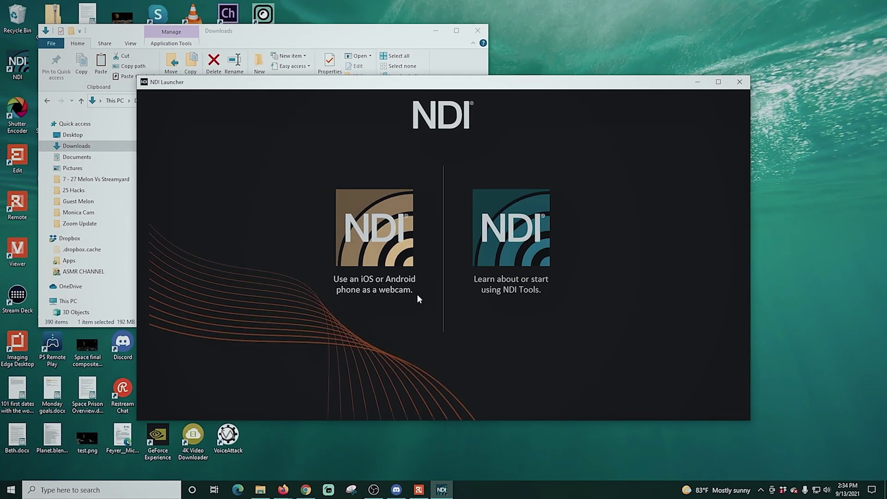
left_click(748, 83)
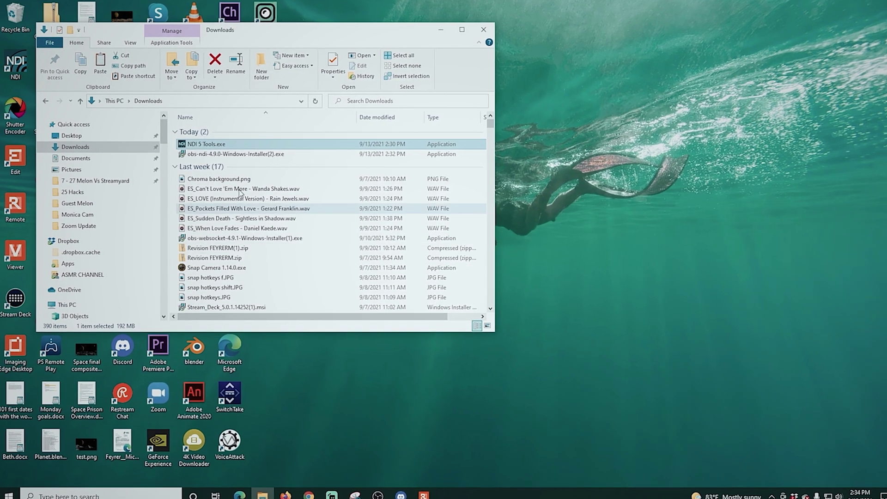
double_click(259, 152)
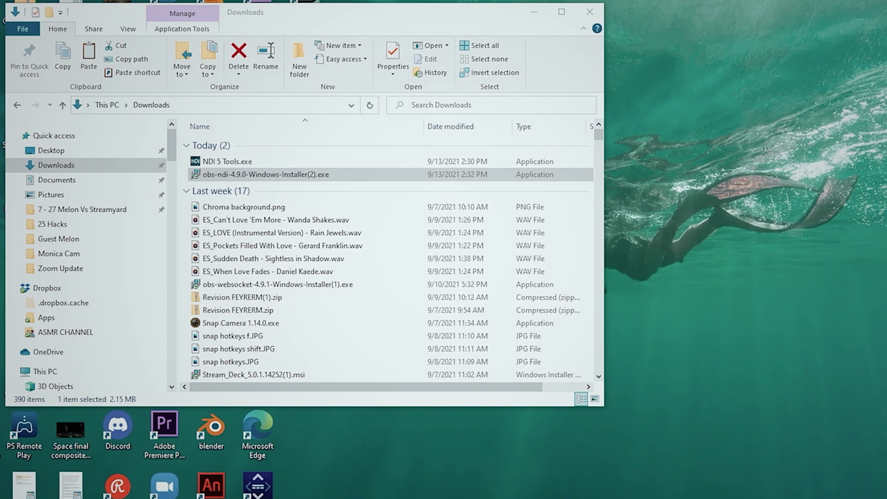
Accept the obs-ndi components, including the NDI 4 Runtime, and begin installing.
left_click(603, 396)
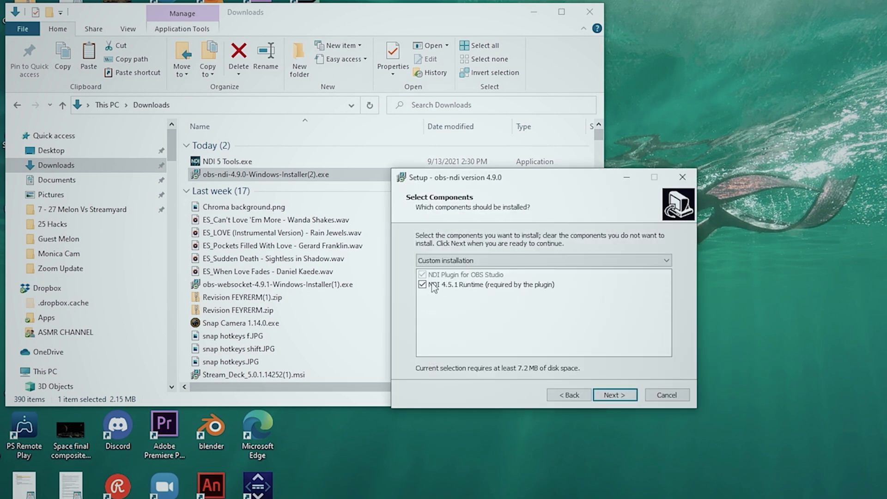
left_click(603, 391)
left_click(614, 395)
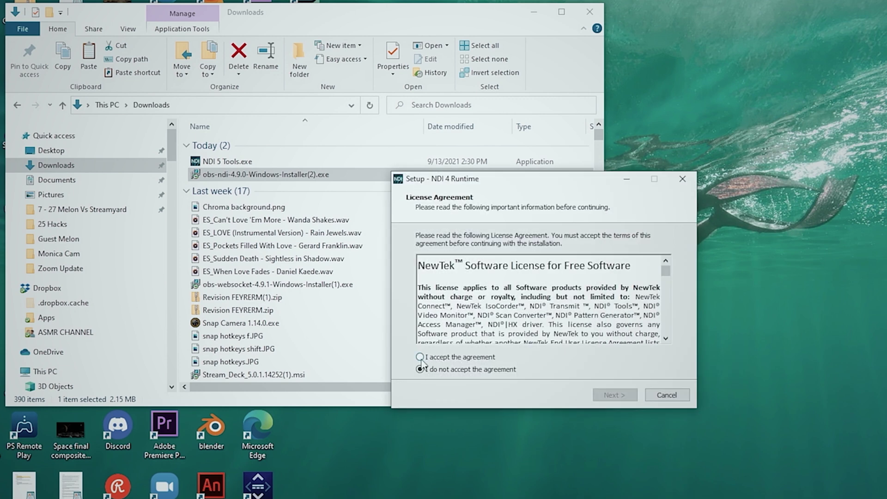
Install the NDI 4 Runtime into the existing folder and finish its setup.
left_click(617, 395)
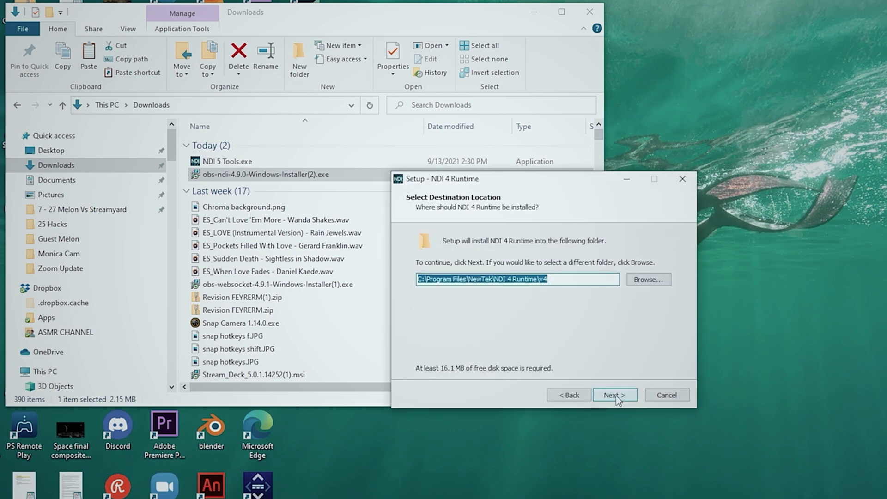
left_click(616, 395)
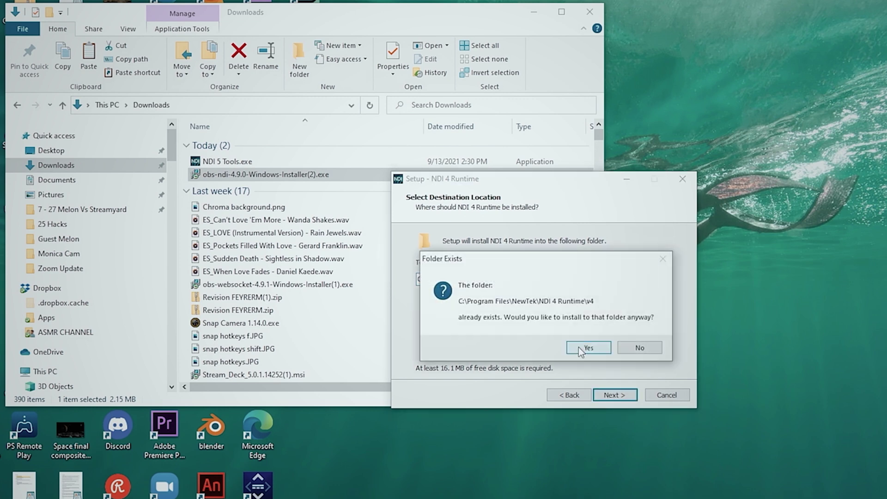
left_click(578, 347)
left_click(618, 393)
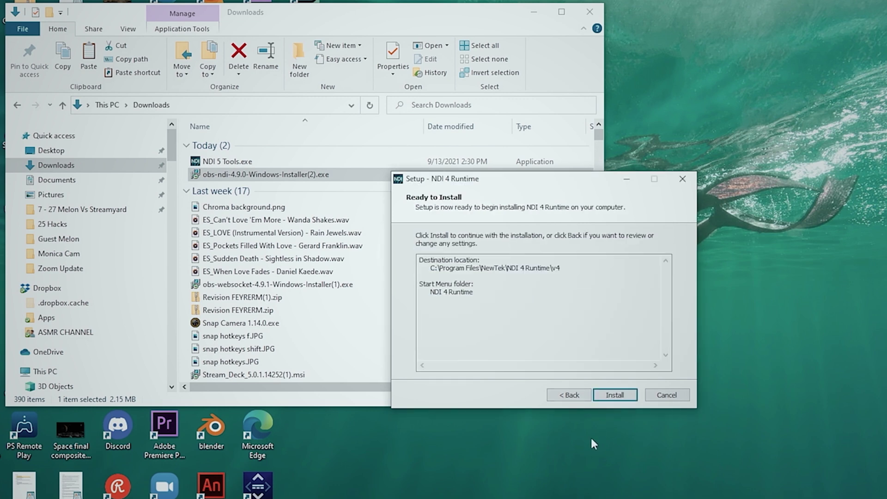
left_click(614, 394)
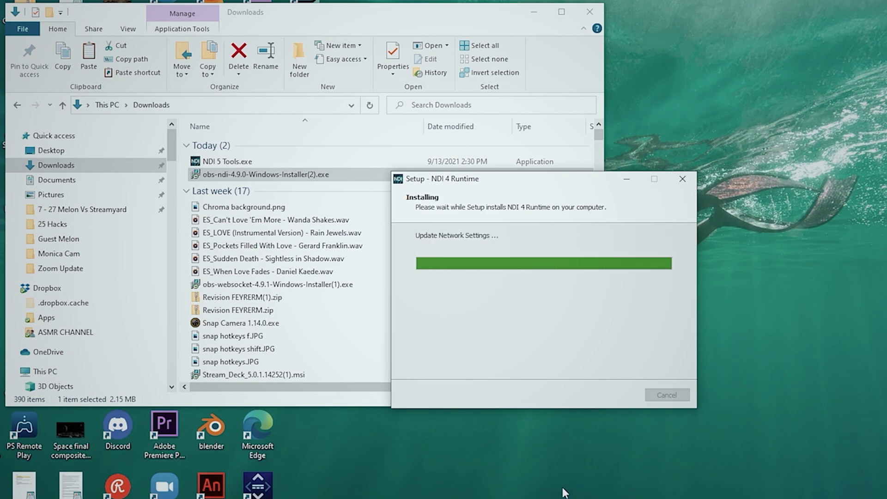
left_click(612, 392)
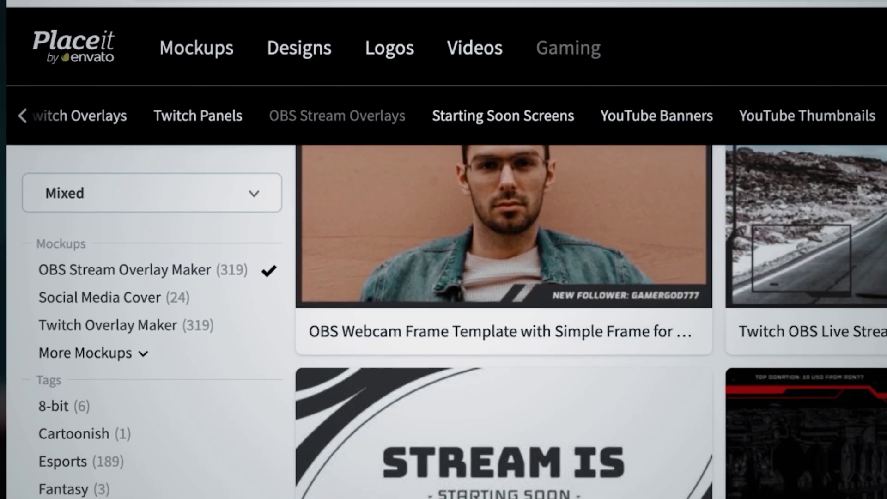
Zoom and reposition the slide's background photo within the crop frame.
scroll(879, 284, "down", 3)
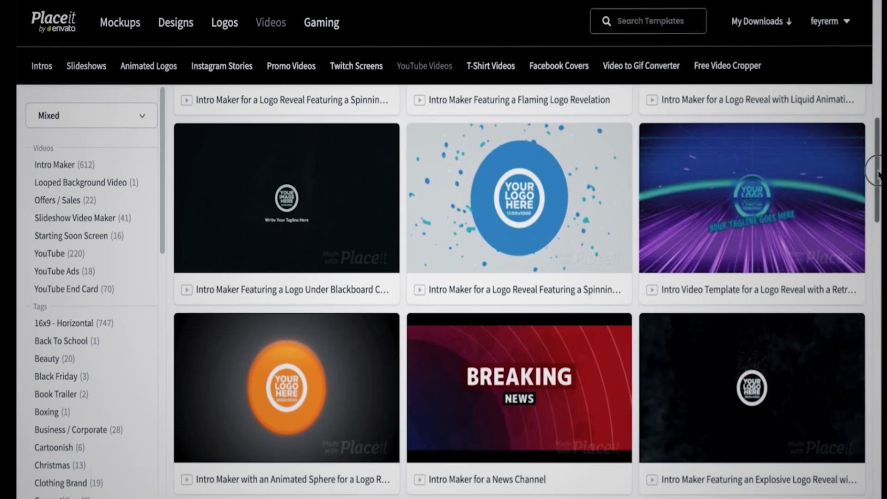
scroll(746, 367, "down", 8)
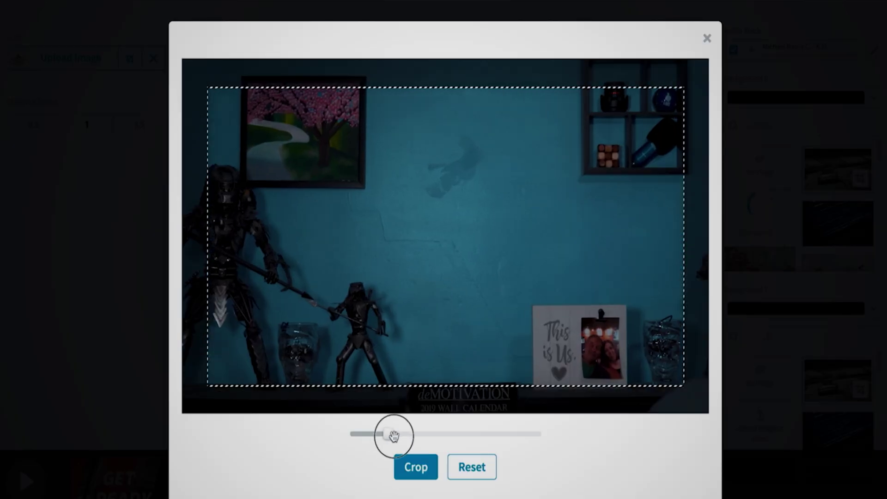
left_click_drag(392, 436, 384, 434)
left_click_drag(486, 299, 459, 303)
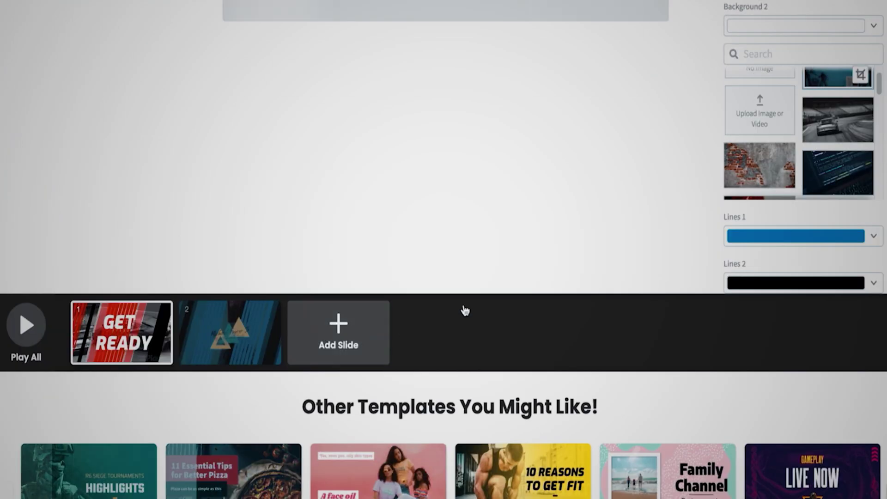
scroll(463, 309, "up", 5)
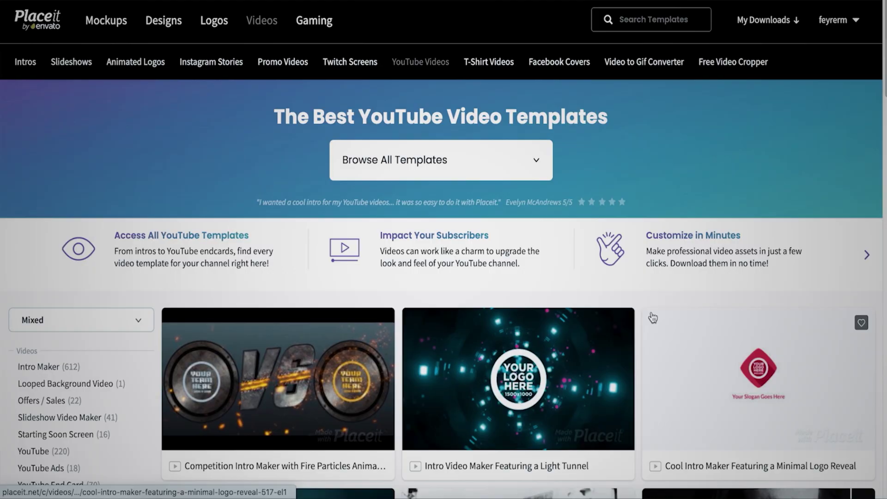
scroll(510, 205, "down", 8)
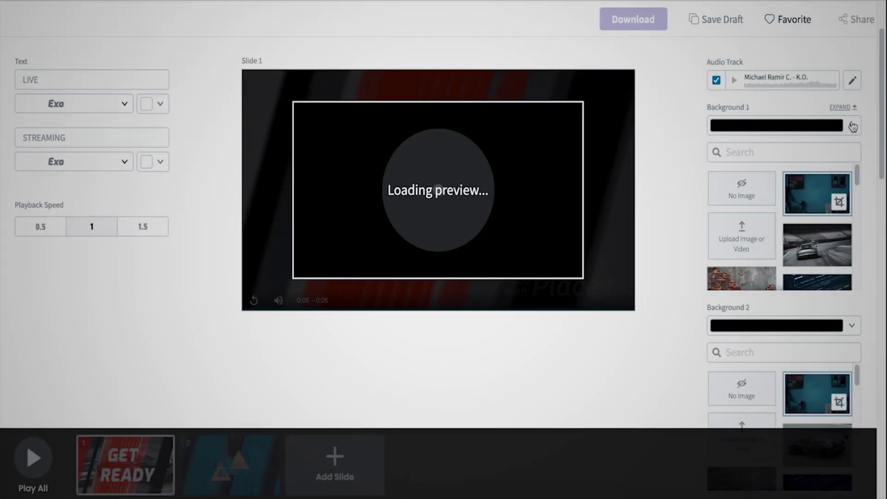
Make the first background white and open the second background's colour choices.
left_click(836, 122)
left_click(848, 141)
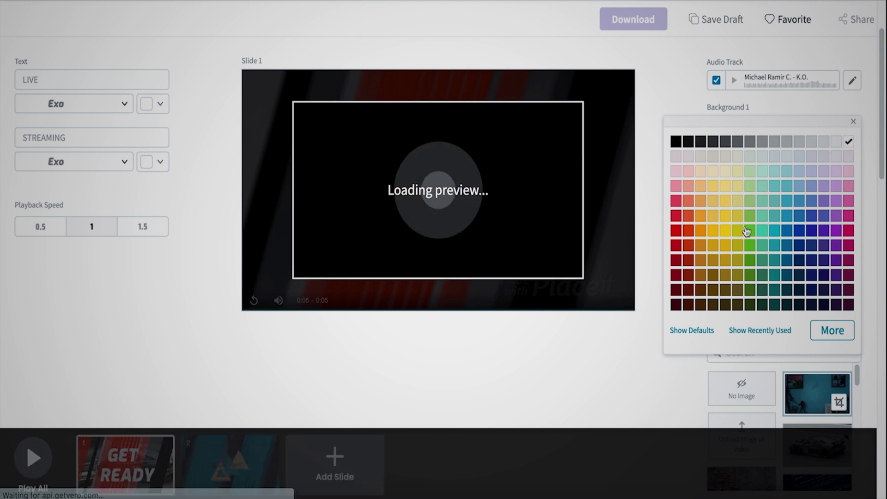
left_click(837, 326)
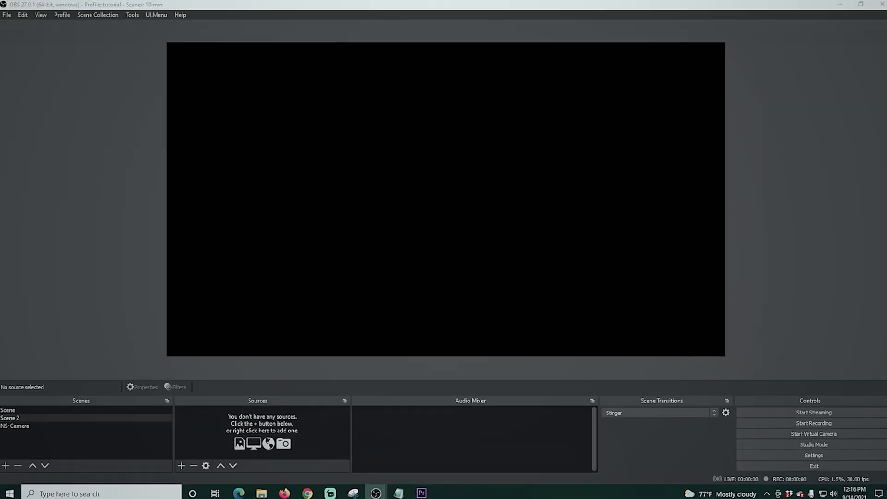
Add a Display Capture source named Guest showing Display 1 to Scene 2.
left_click(181, 461)
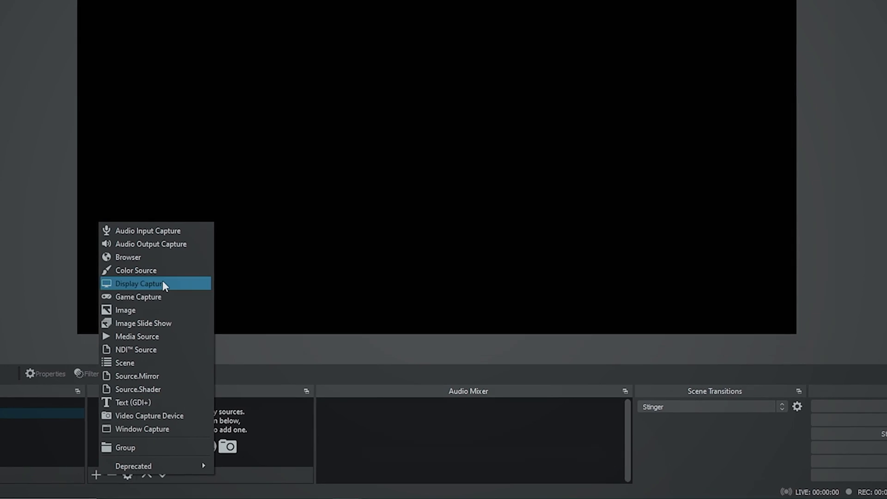
left_click(163, 282)
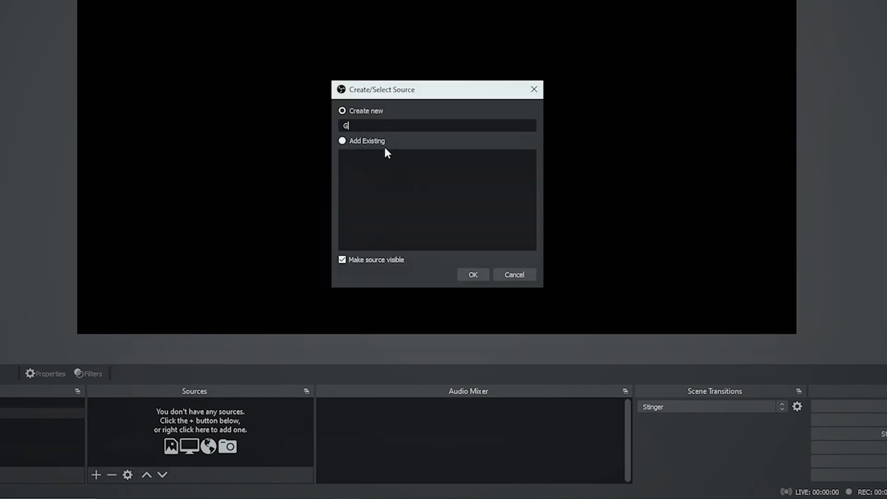
left_click(473, 274)
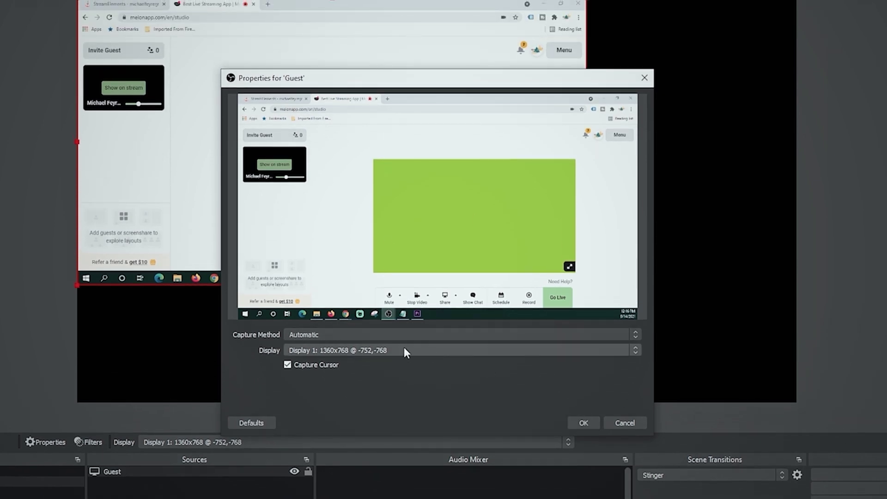
left_click(574, 421)
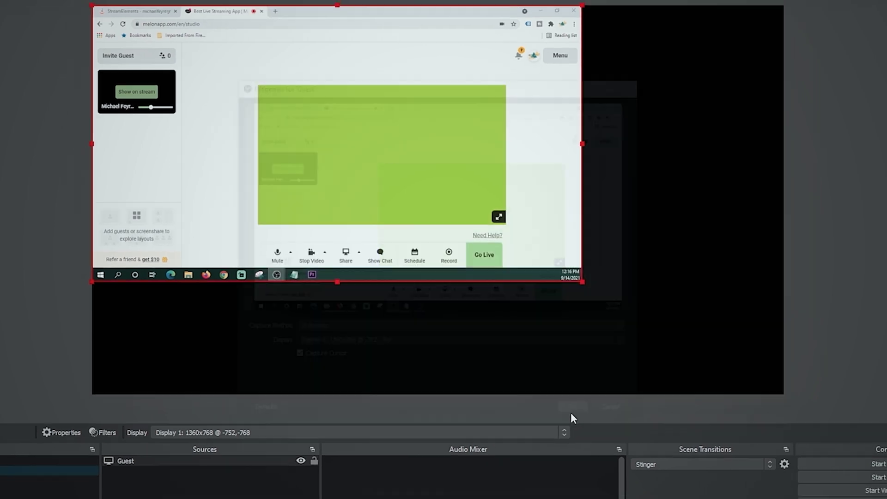
Crop all four edges of Guest to the green stage, then stretch it over the canvas.
left_click_drag(558, 262, 682, 354)
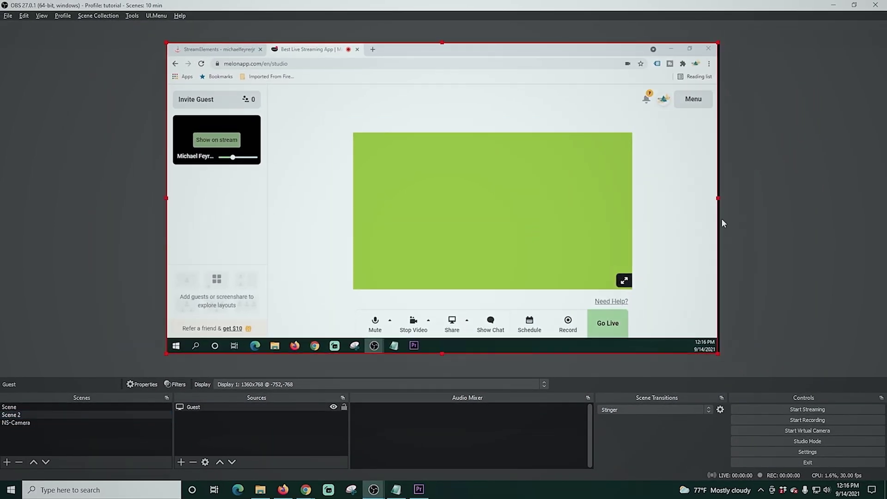
left_click_drag(719, 198, 636, 206)
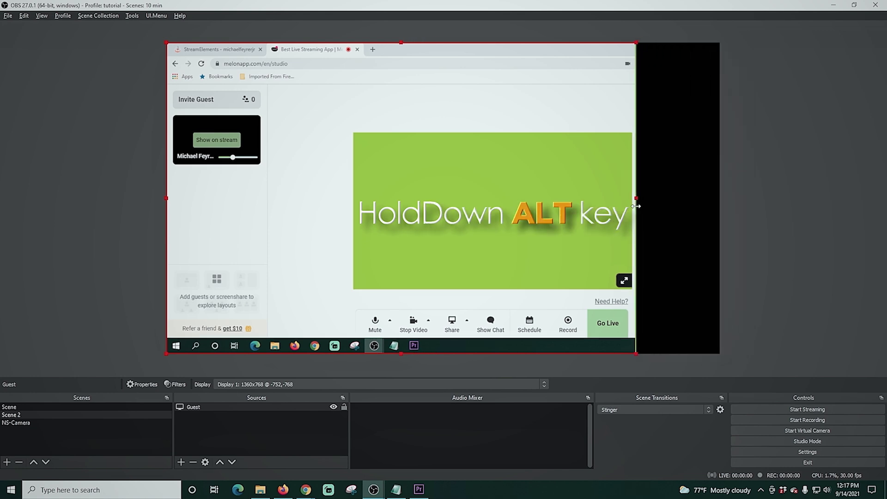
left_click_drag(166, 198, 353, 199)
left_click_drag(493, 42, 494, 130)
left_click_drag(492, 354, 492, 289)
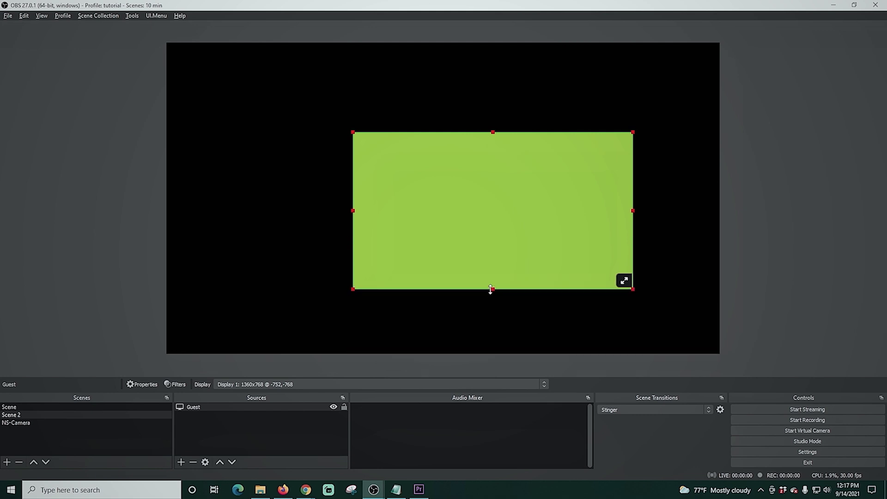
left_click_drag(498, 222, 305, 133)
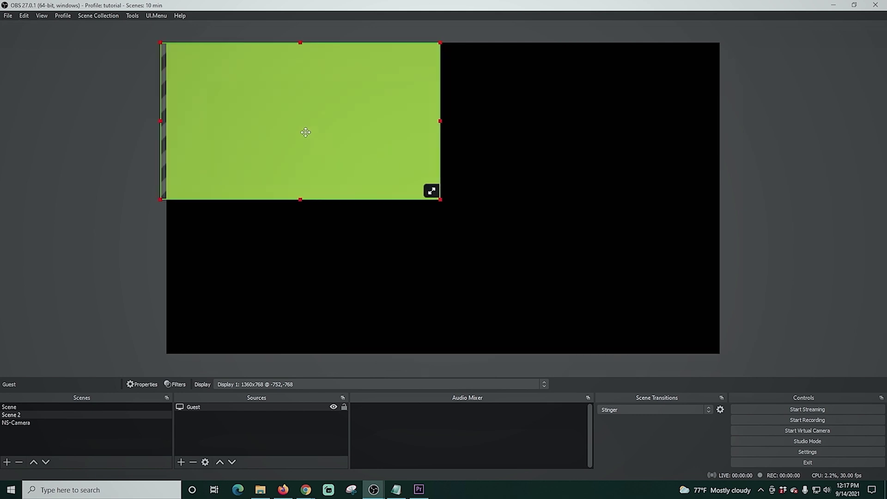
left_click_drag(446, 199, 675, 355)
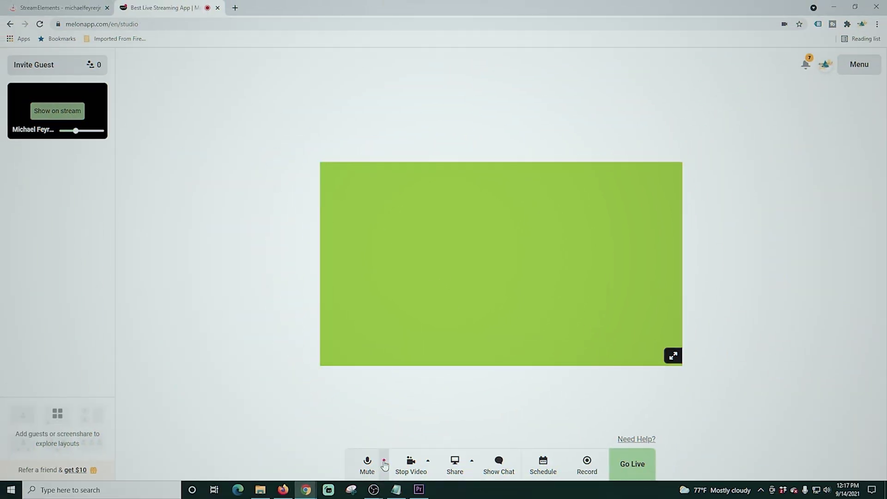
Choose Default - Line (NewTek NDI Audio) as Melon's audio input microphone.
left_click(380, 459)
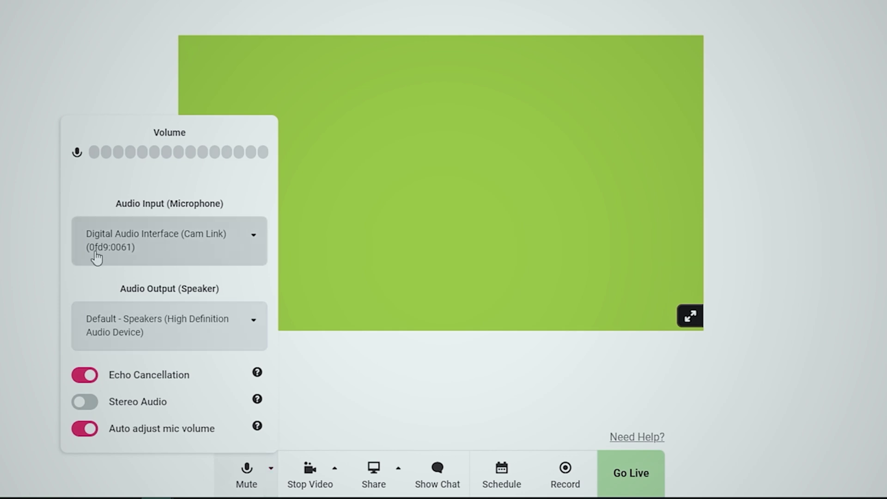
left_click(255, 241)
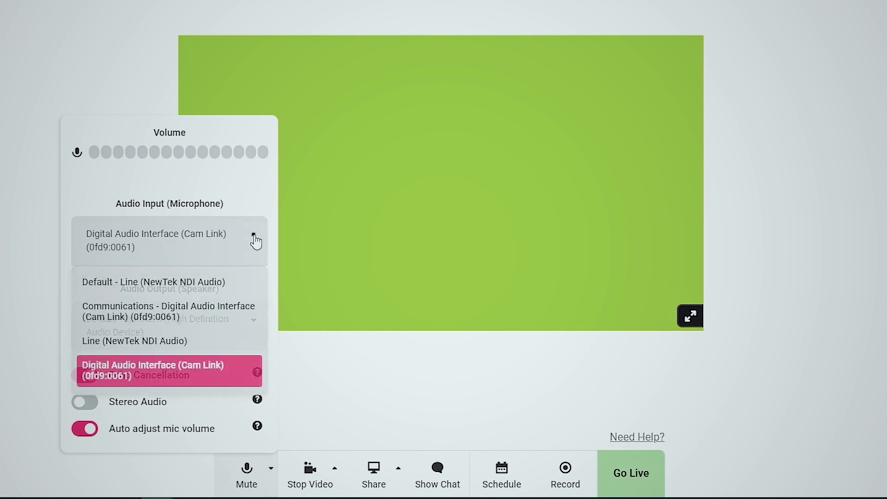
left_click(147, 290)
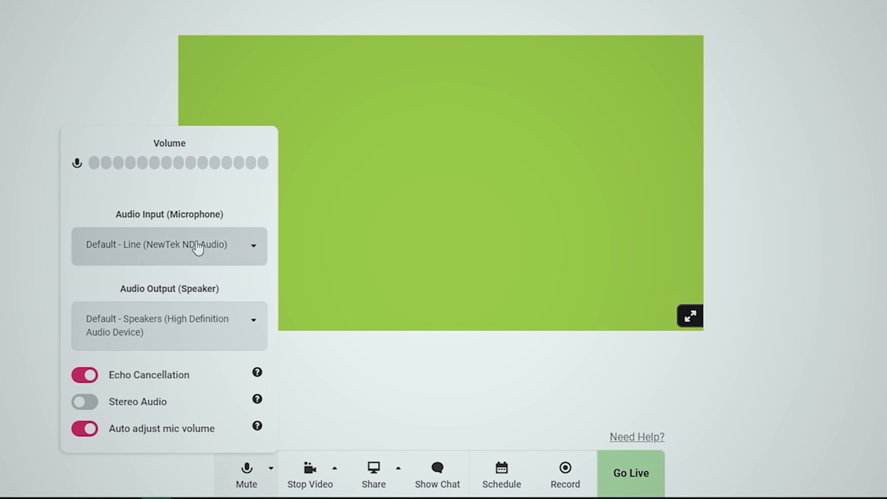
left_click(362, 386)
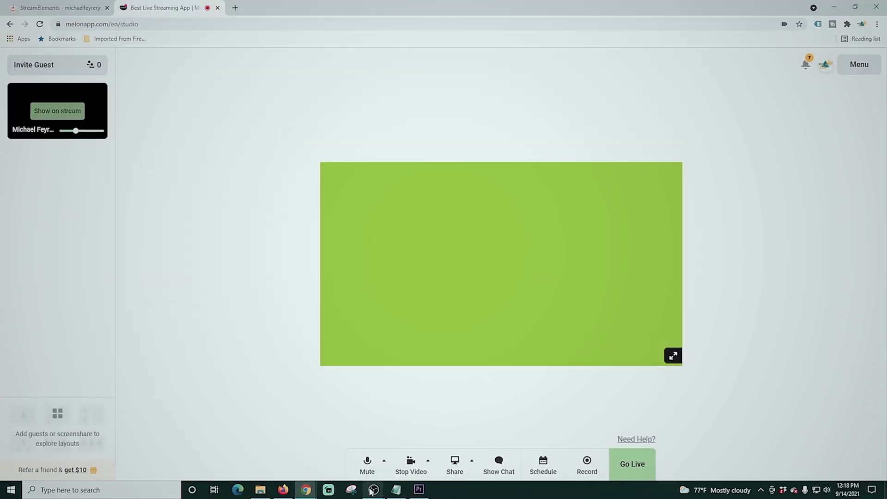
Bring OBS Studio forward and switch to the scene named Scene.
mouse_move(372, 492)
left_click(411, 439)
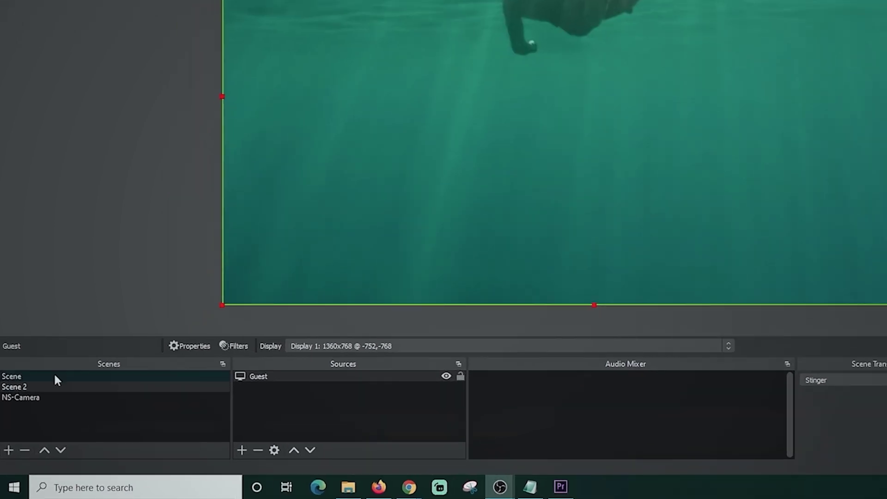
left_click(55, 377)
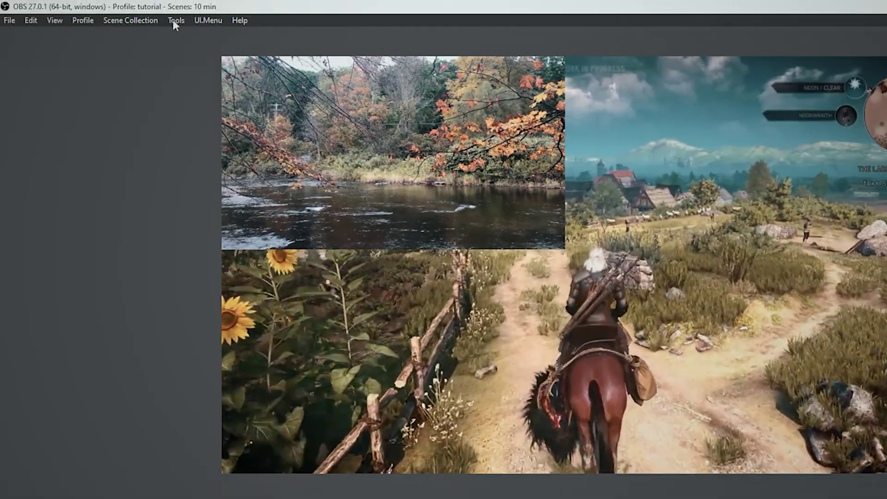
Enable the NDI Main Output named OBS in the NDI Output settings.
left_click(173, 20)
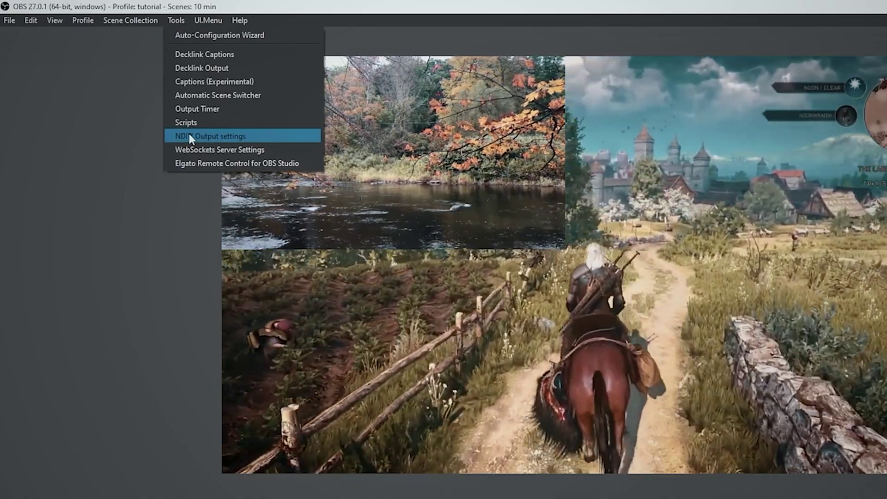
left_click(189, 135)
left_click(175, 174)
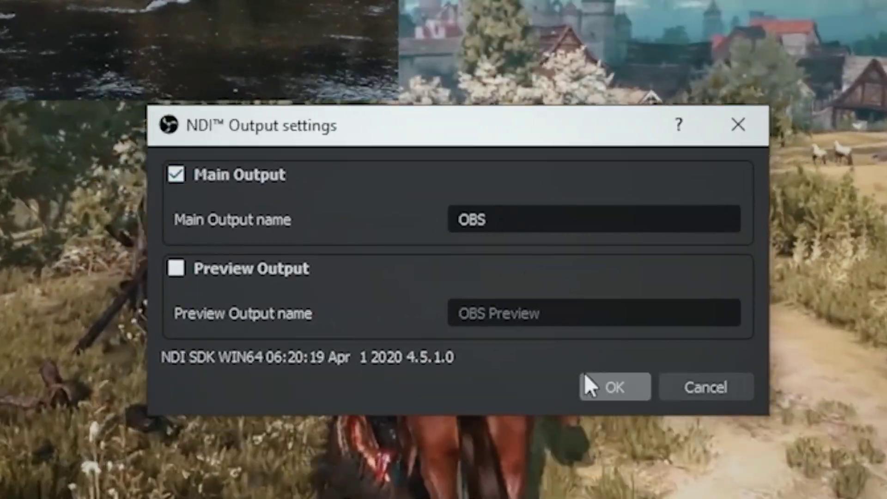
left_click(607, 384)
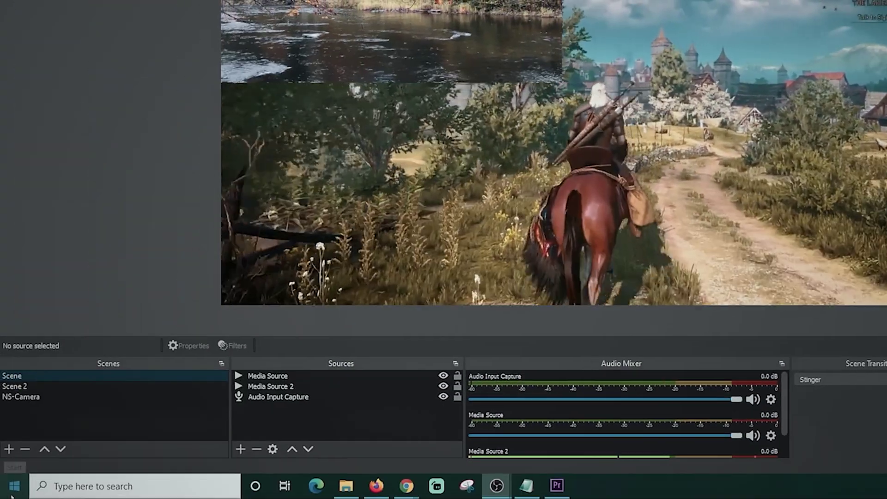
left_click(13, 484)
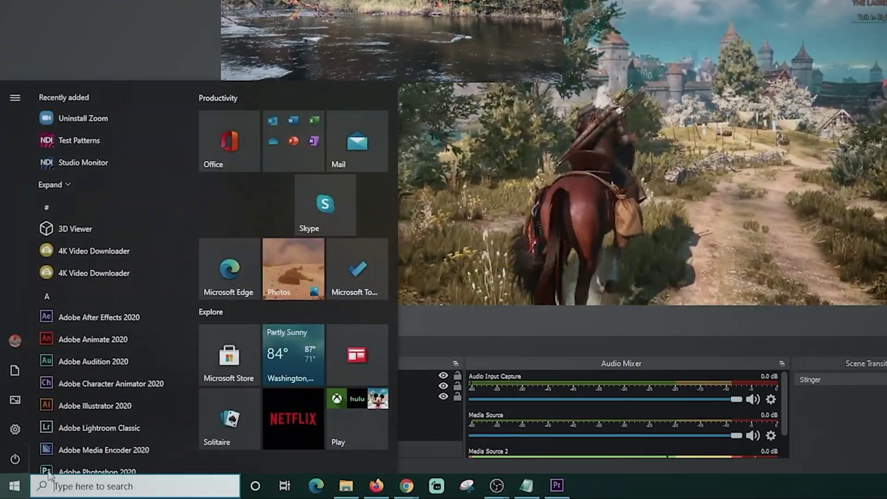
Launch NDI Webcam Input from Recently added and set its MAIN video source to OBS.
left_click(49, 186)
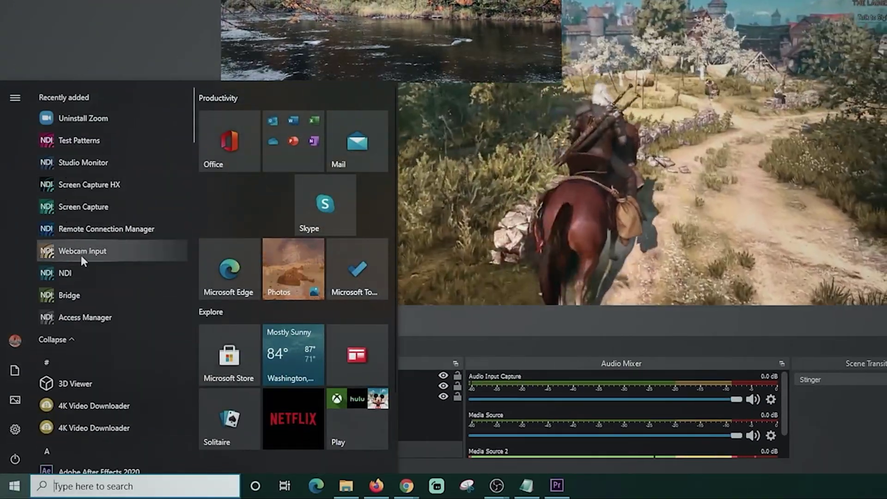
left_click(81, 253)
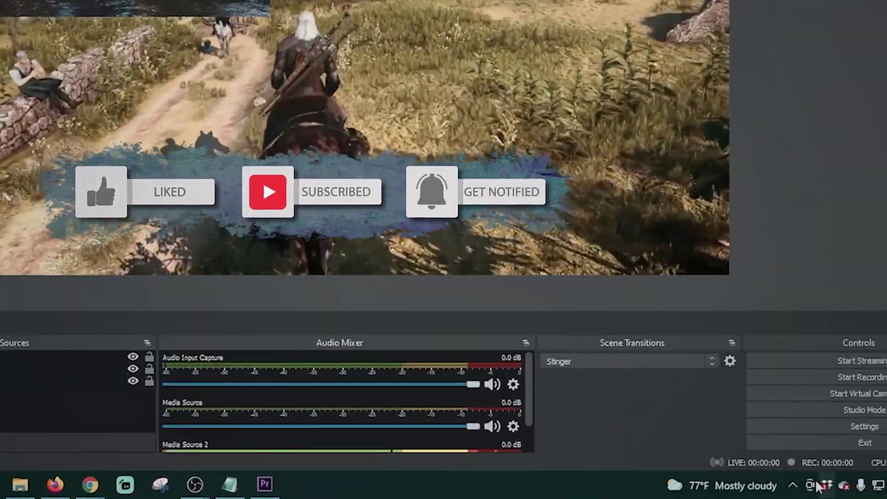
left_click(793, 485)
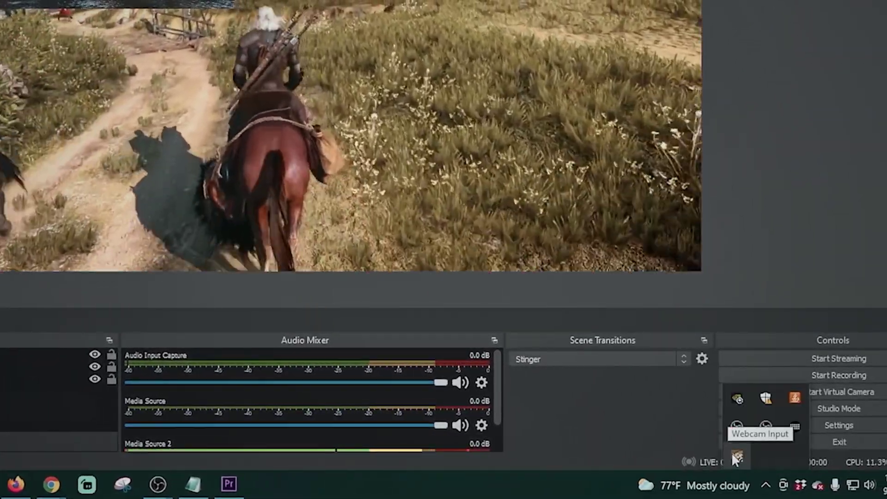
right_click(732, 456)
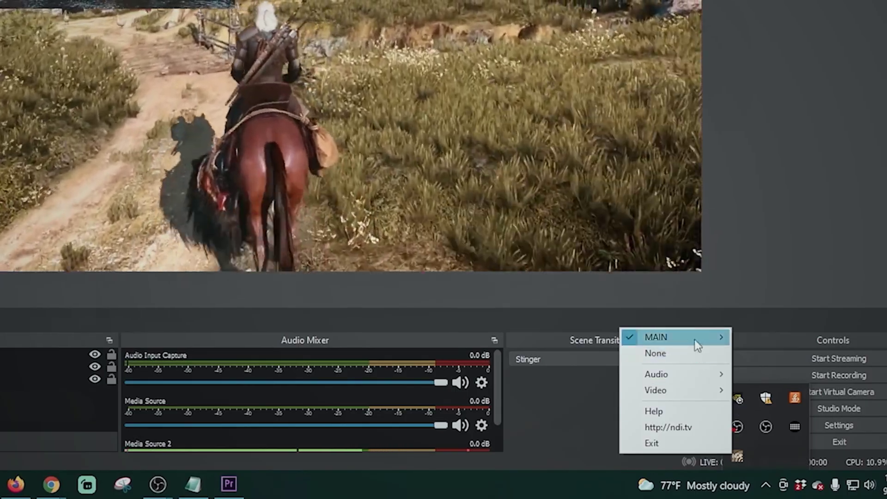
mouse_move(694, 339)
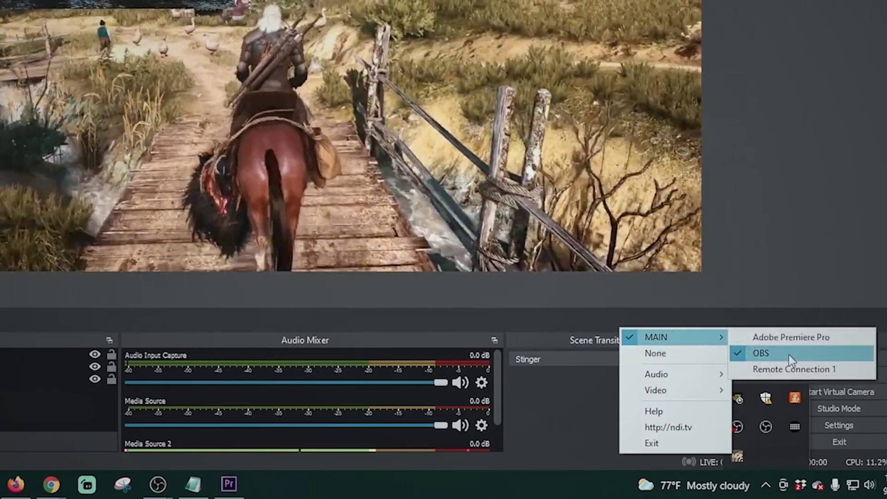
mouse_move(708, 374)
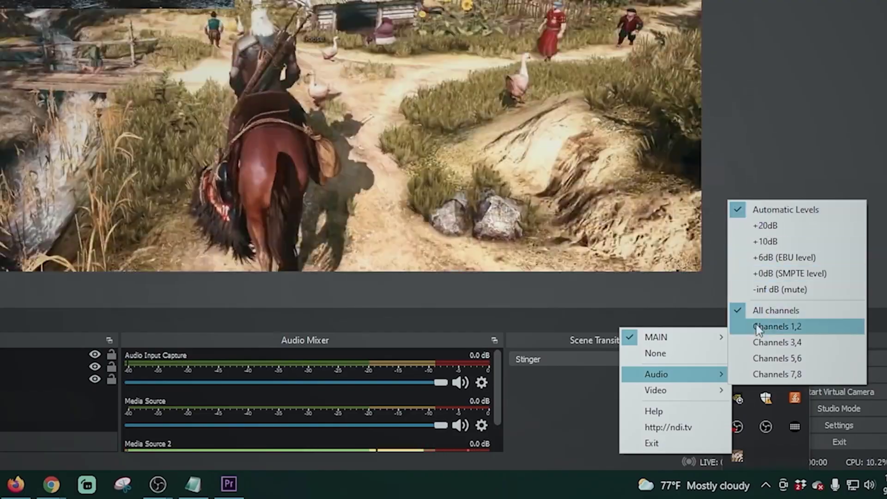
mouse_move(684, 394)
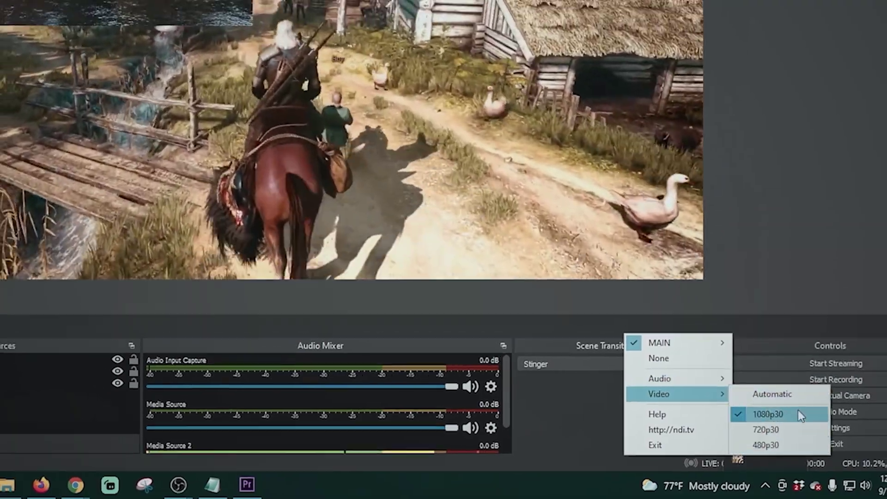
left_click(798, 411)
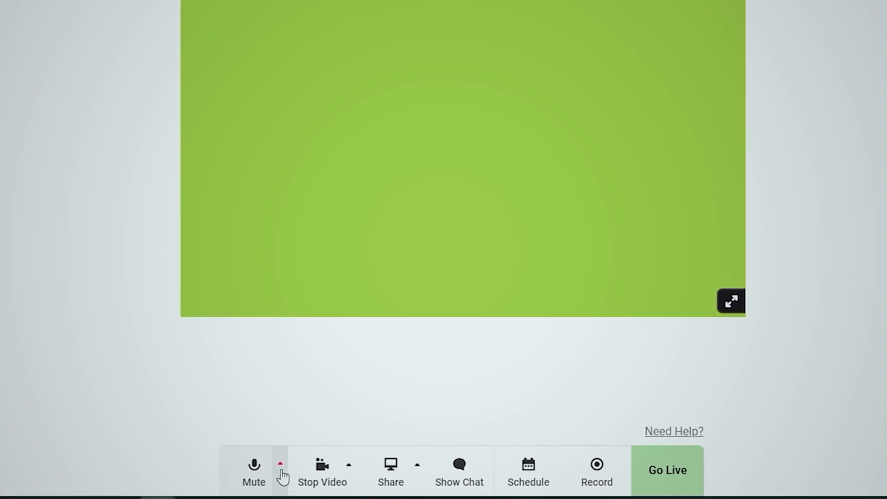
Keep Melon's audio input on Default - Line (NewTek NDI Audio) and check its meter shows sound.
left_click(384, 460)
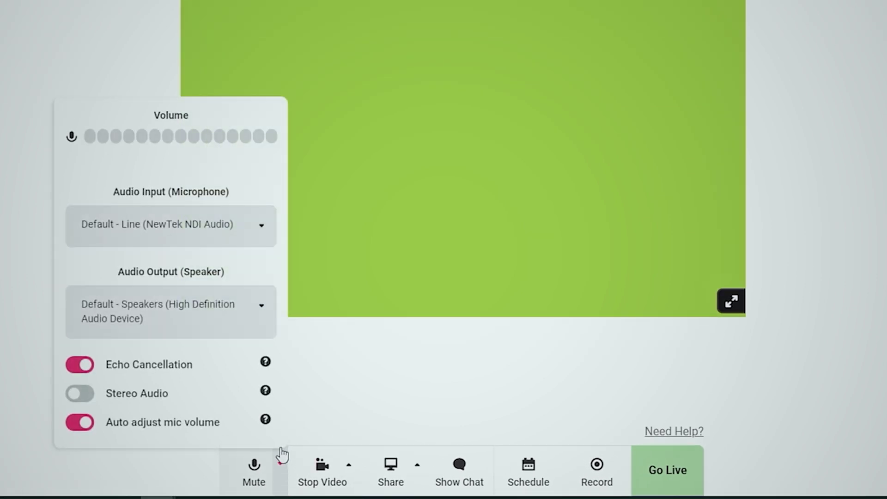
left_click(167, 233)
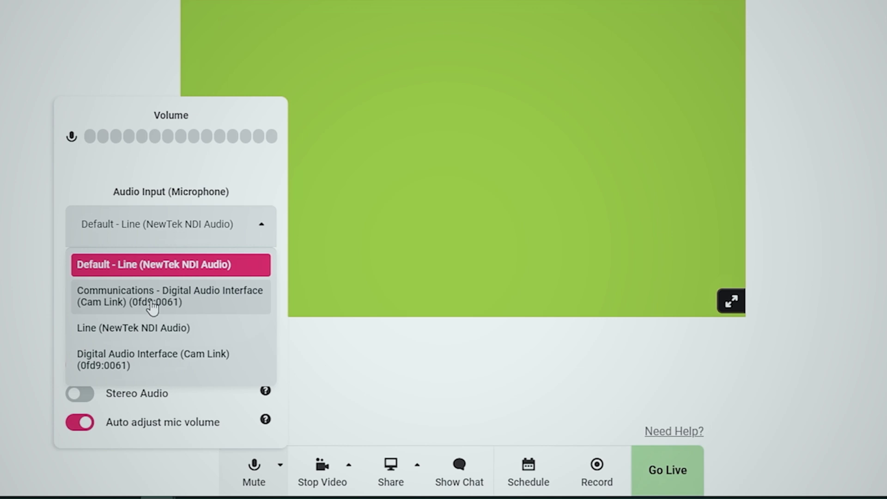
left_click(253, 457)
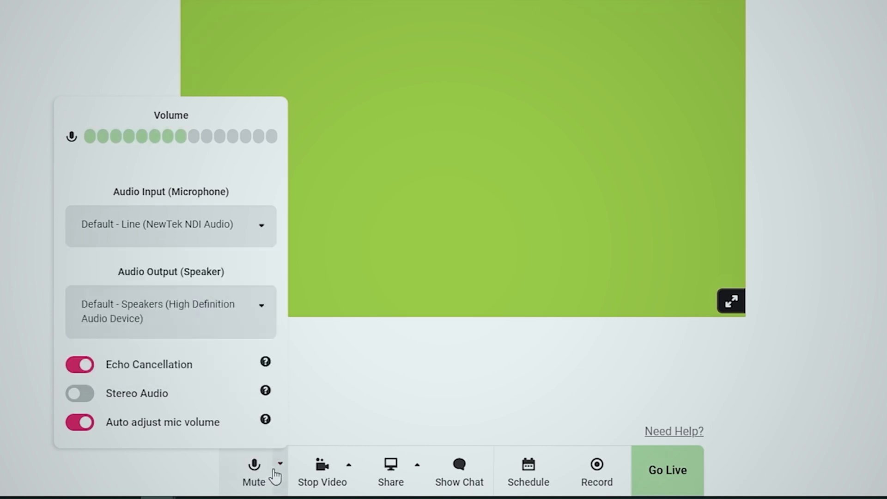
left_click(275, 472)
left_click(279, 471)
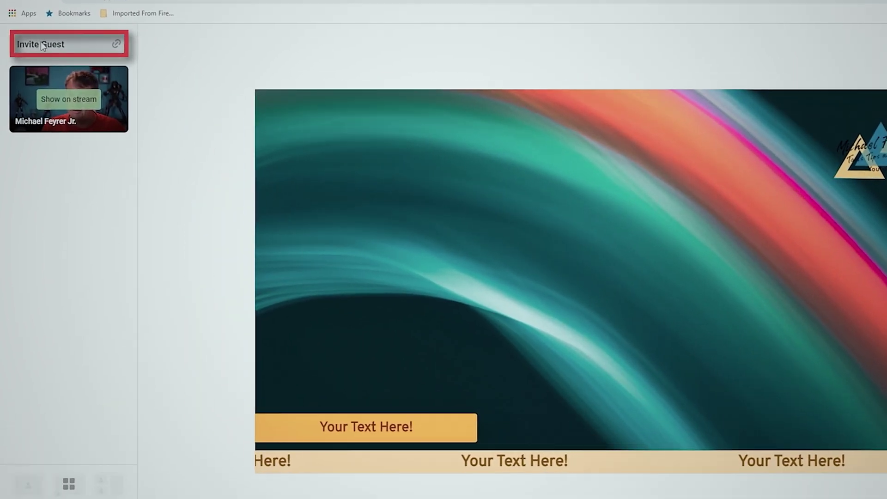
Copy the guest invite link from Melon's Invite Guests dialog.
left_click(35, 67)
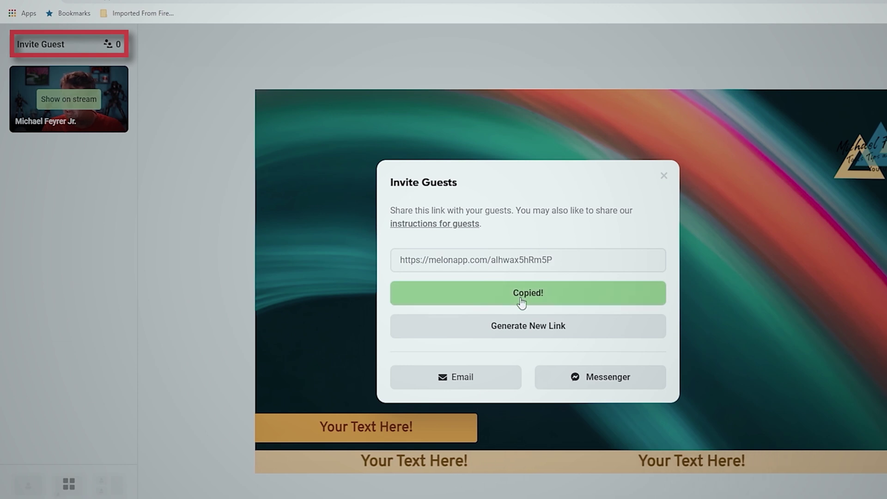
left_click(184, 303)
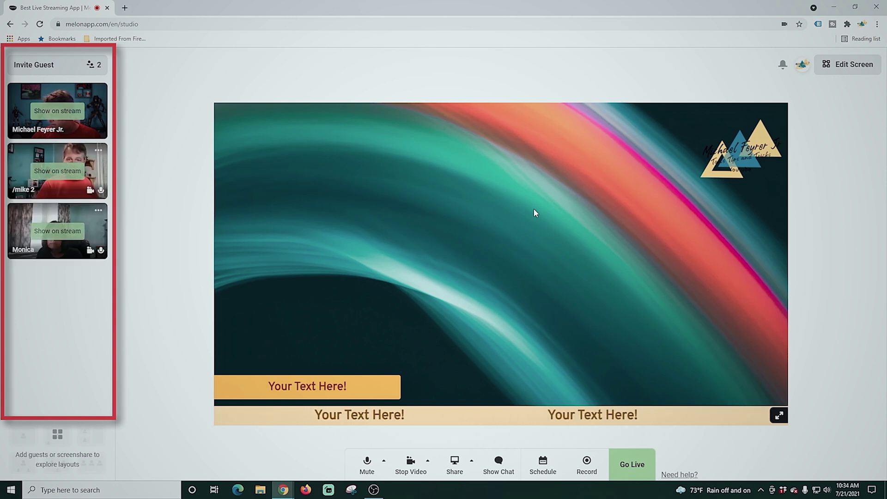
Put the host and two participants on stream, choose the two-on-top layout, and swap tiles.
left_click(65, 111)
left_click(64, 171)
left_click(68, 231)
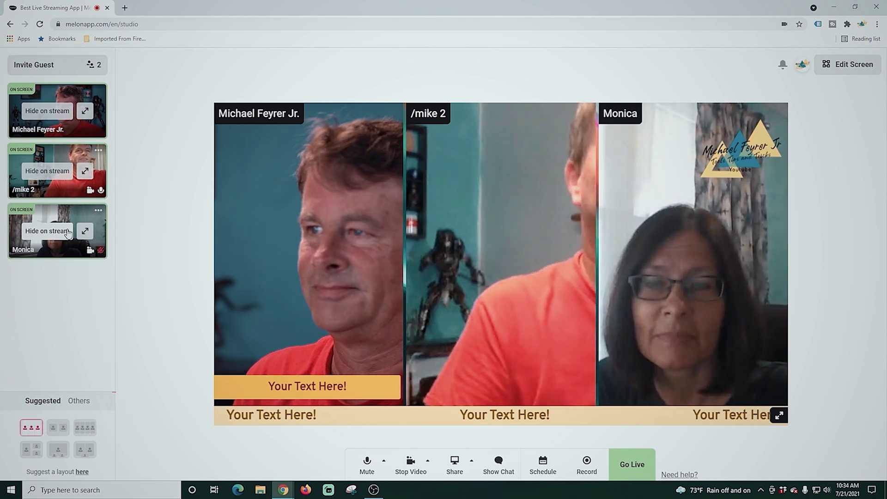
left_click(58, 427)
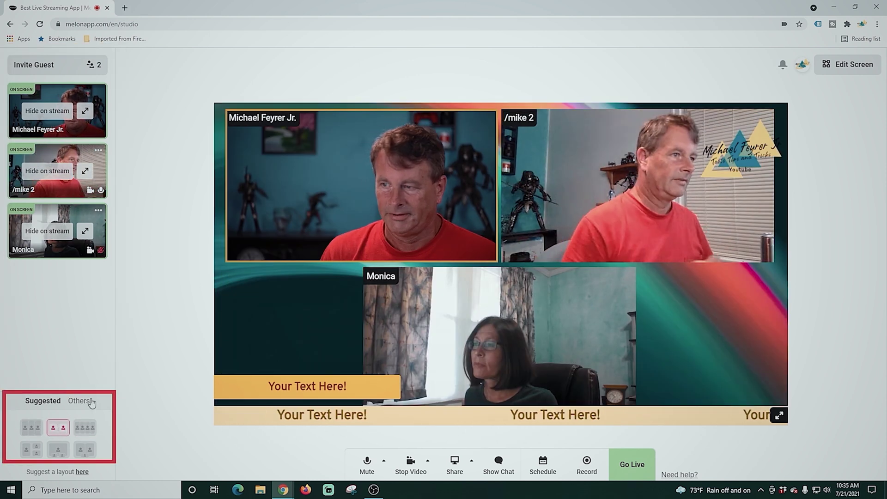
left_click_drag(498, 333, 545, 248)
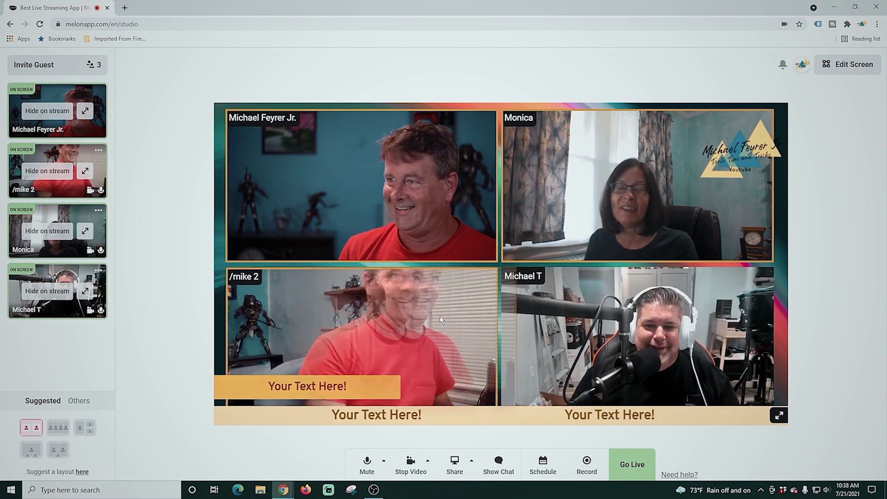
left_click_drag(439, 315, 386, 319)
Spotlight guests and the host full-frame, returning to the four-tile grid each time.
left_click(85, 292)
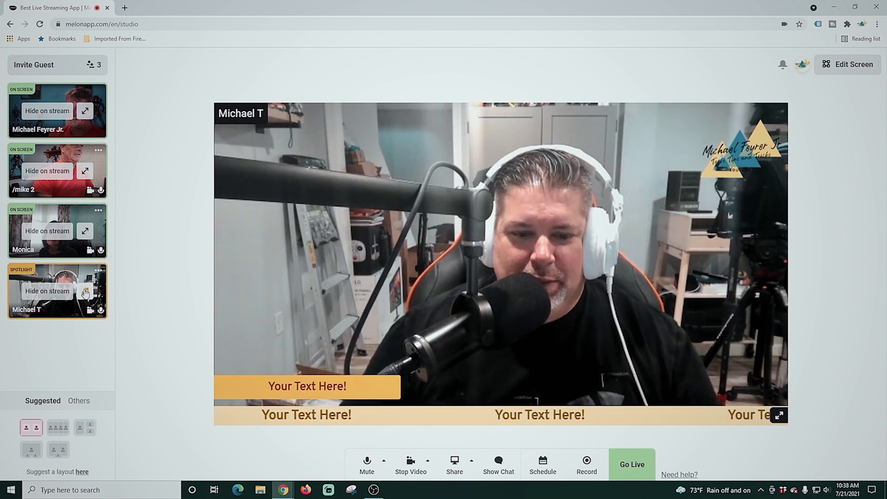
left_click(87, 232)
left_click(88, 233)
left_click(86, 113)
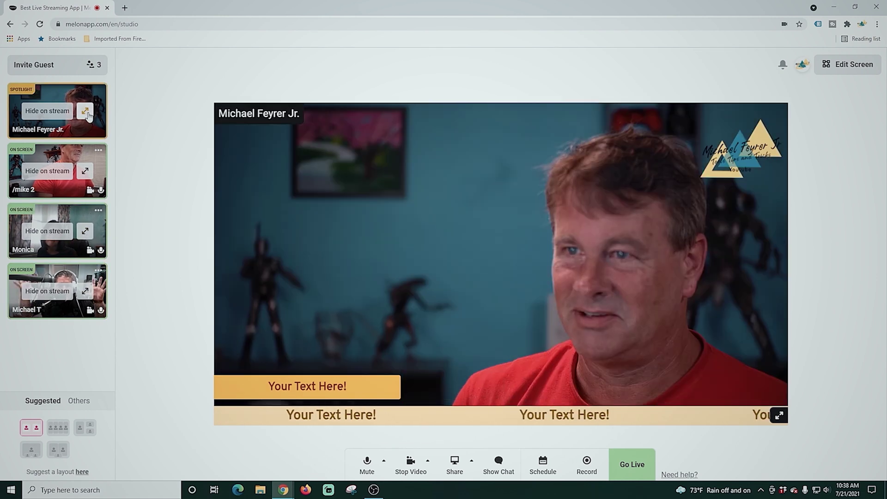
left_click(88, 115)
Try row, one-large-plus-stack and two-large layouts, moving the host and a guest into large slots.
left_click(58, 427)
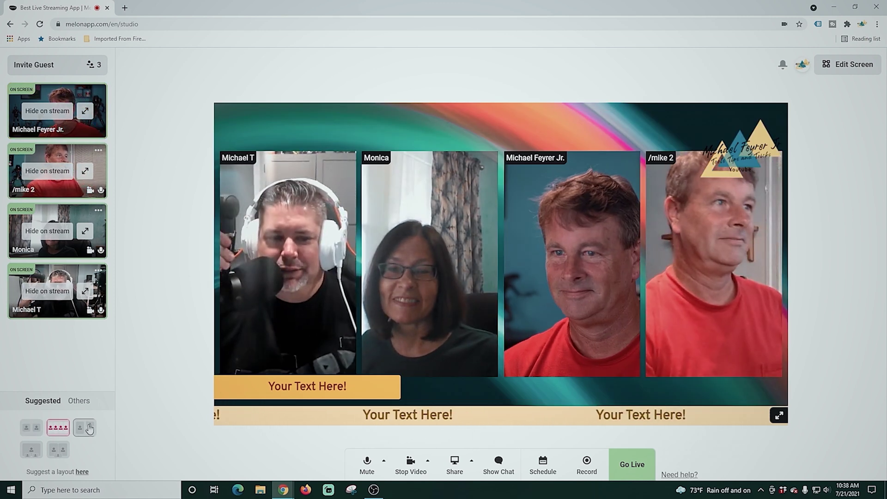
left_click(90, 429)
left_click_drag(663, 273, 334, 311)
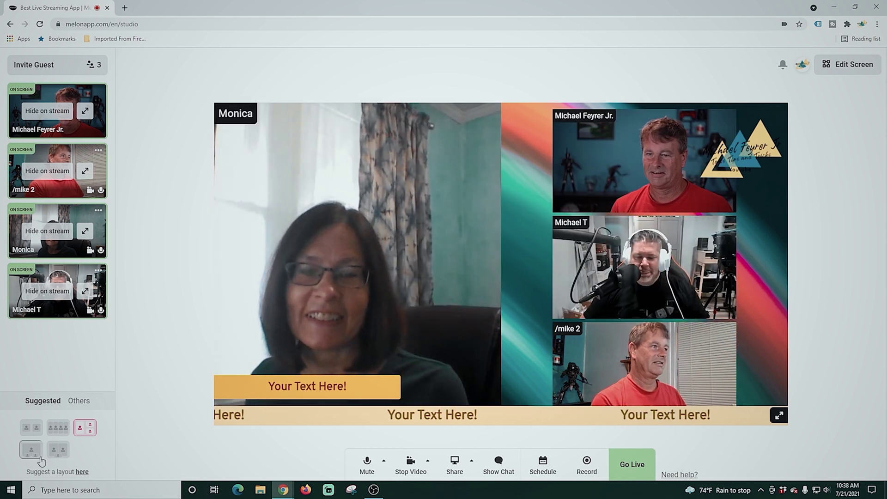
left_click(59, 451)
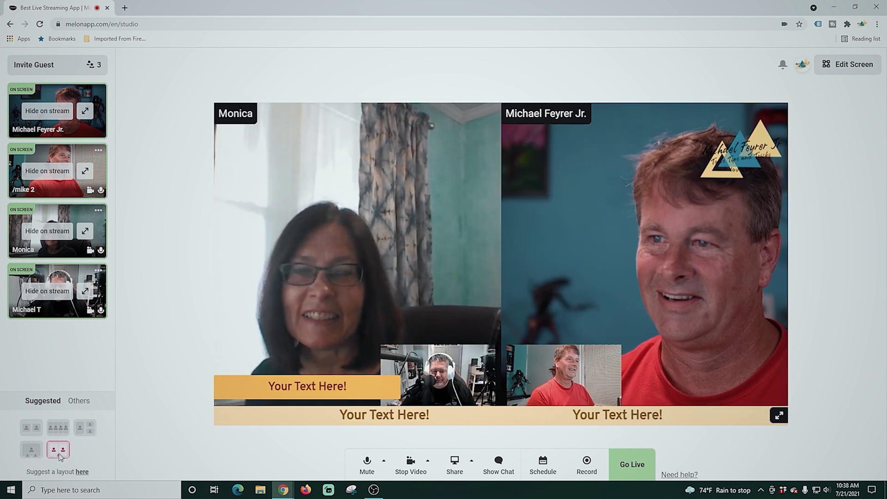
left_click(434, 378)
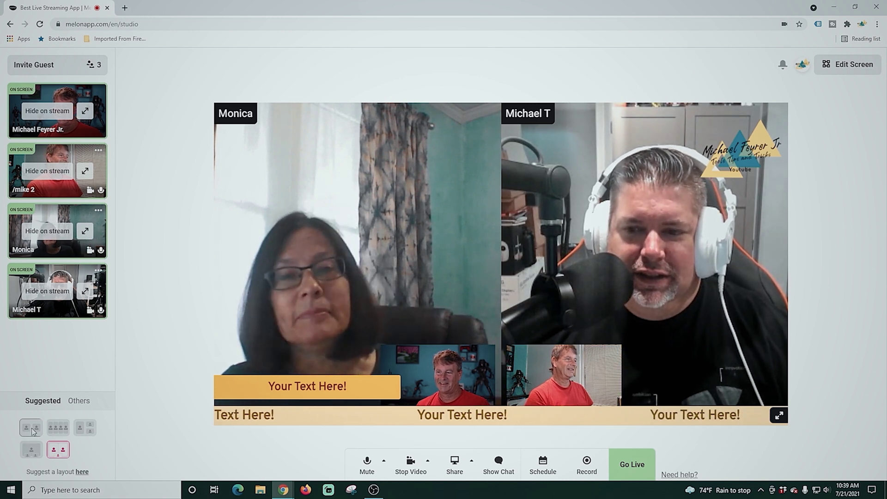
Cycle through more layouts, take the second participant off stream, and pick three side-by-side panels.
left_click(63, 429)
left_click(84, 429)
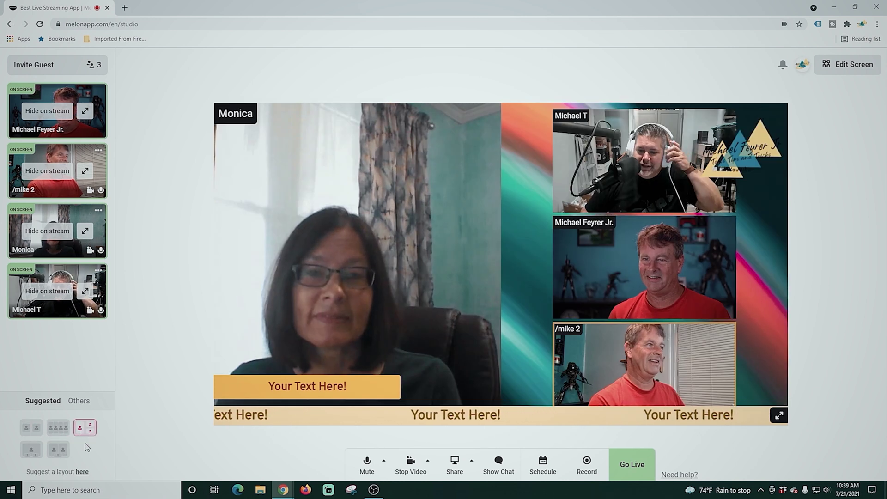
left_click(52, 453)
left_click(32, 452)
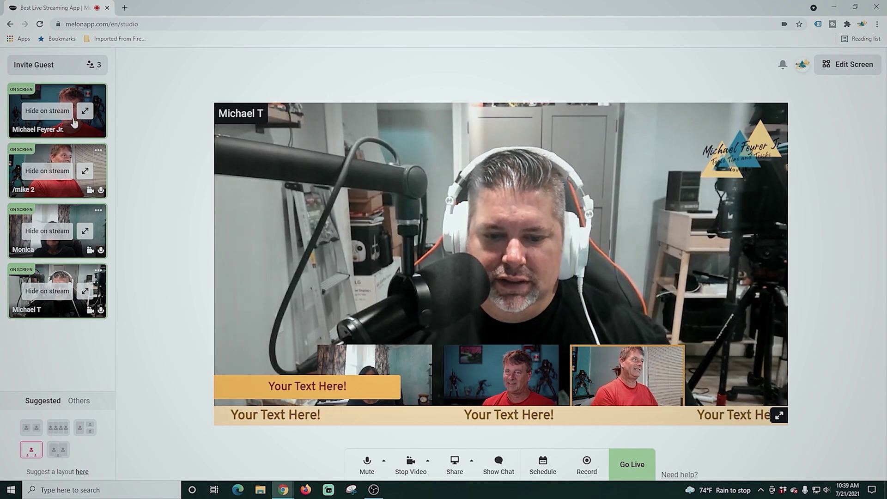
left_click(47, 170)
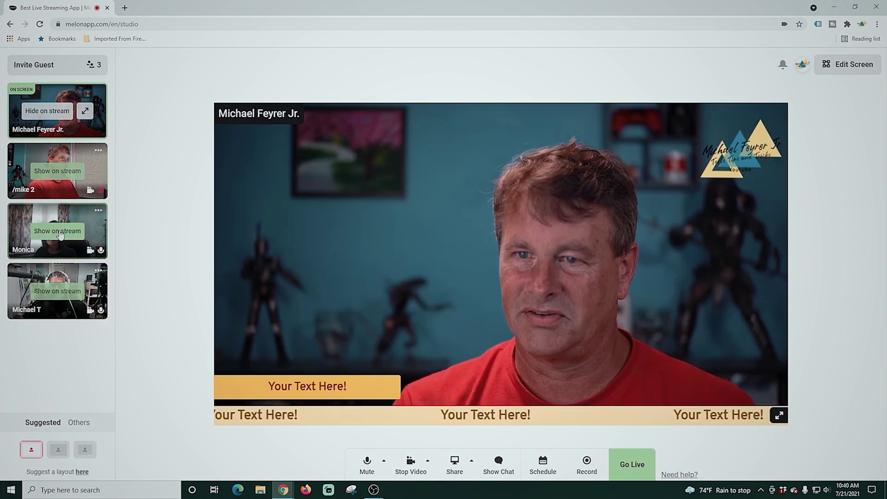
left_click(31, 427)
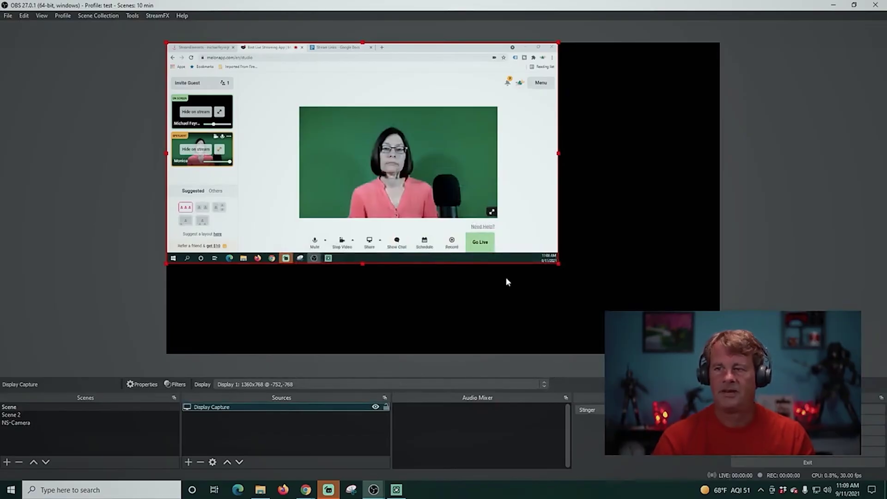
Enlarge the Melon display capture in OBS and test spotlighting the host and green-screen guest.
left_click_drag(559, 263, 720, 355)
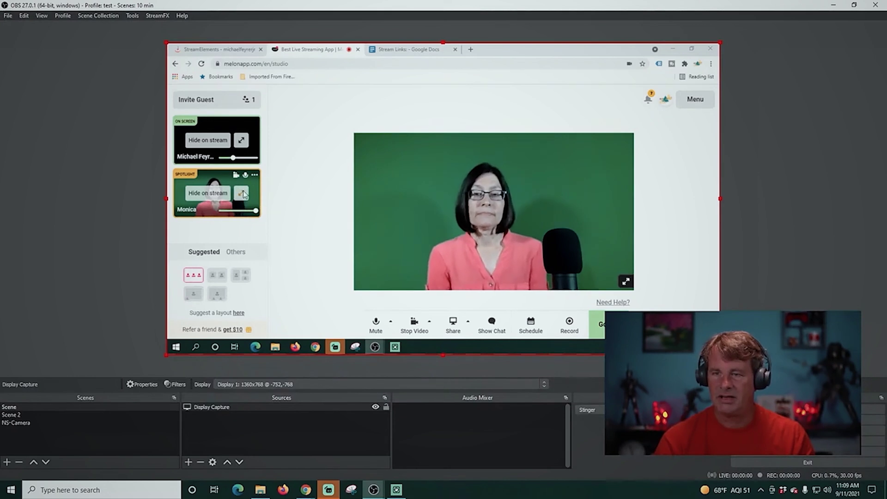
left_click(240, 141)
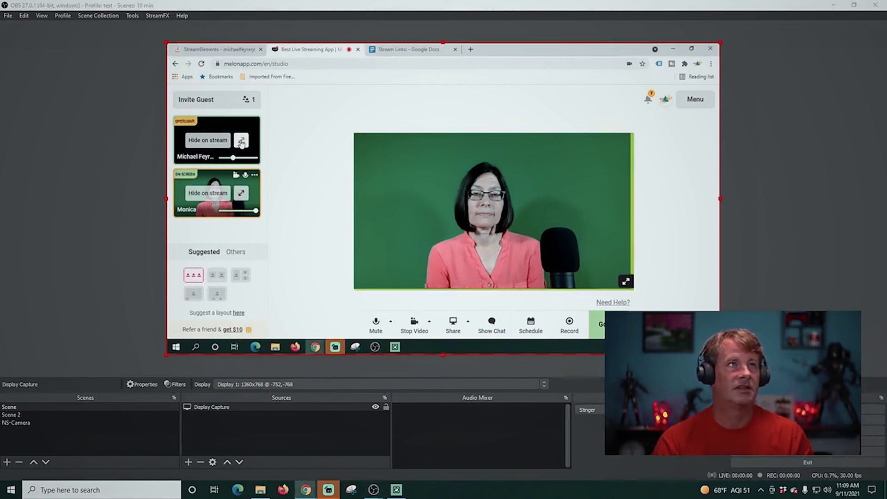
left_click(241, 141)
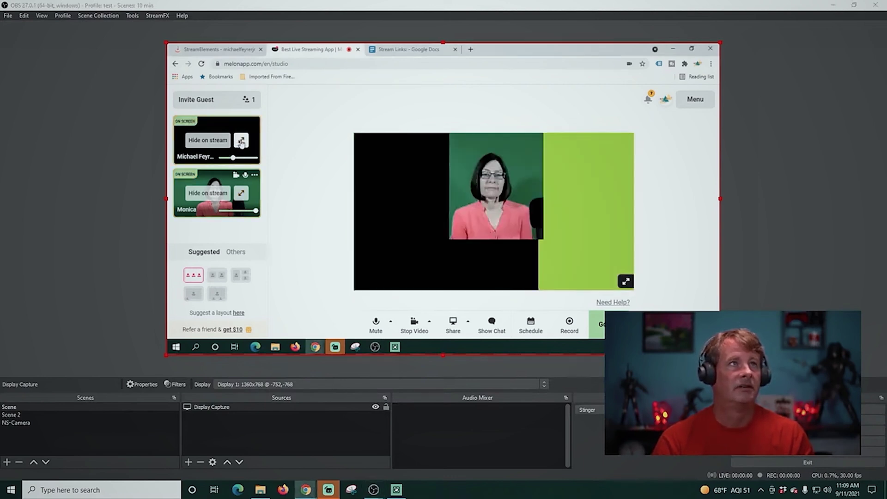
left_click(240, 197)
left_click(240, 196)
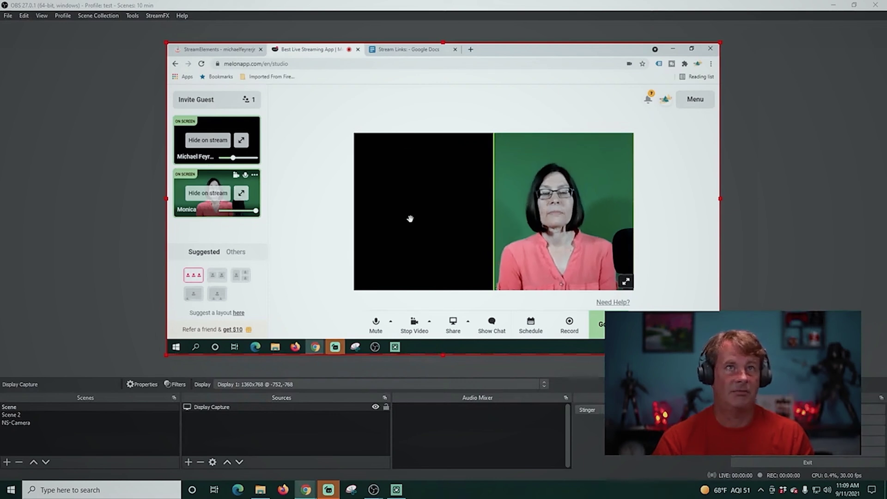
Switch Melon to the two-person layout and finish with the green-screen guest spotlighted full-frame.
left_click(216, 275)
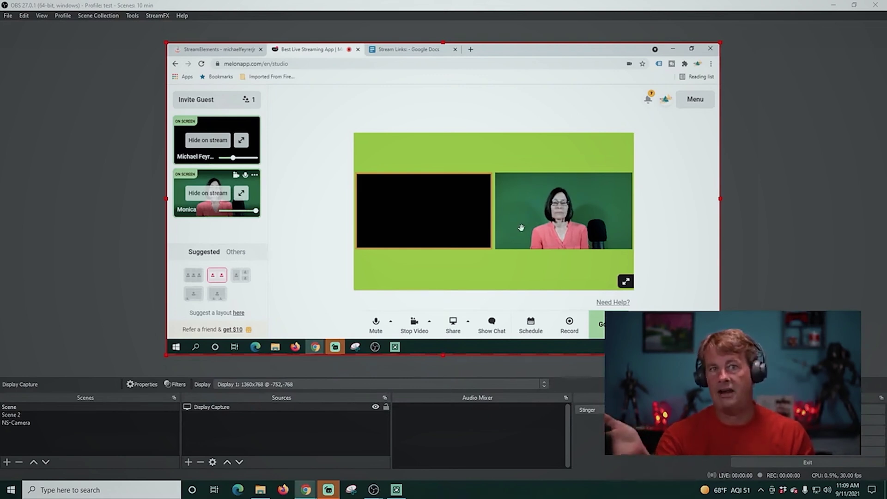
left_click(241, 193)
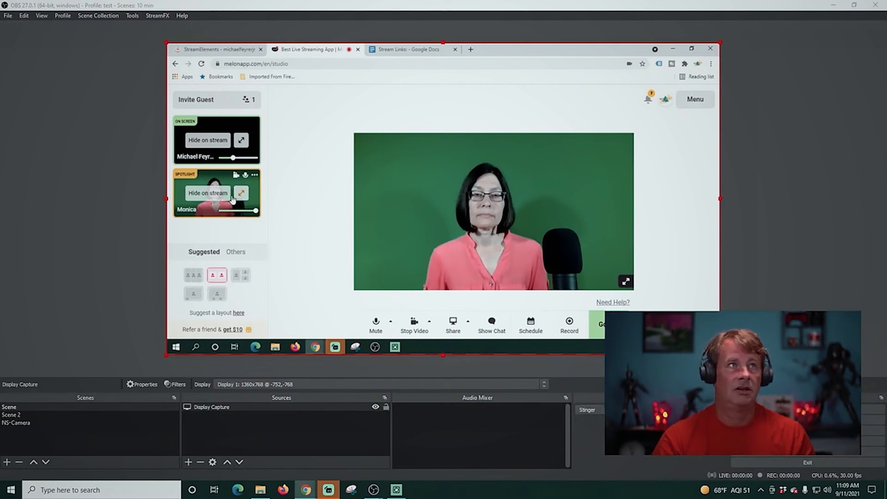
left_click(240, 194)
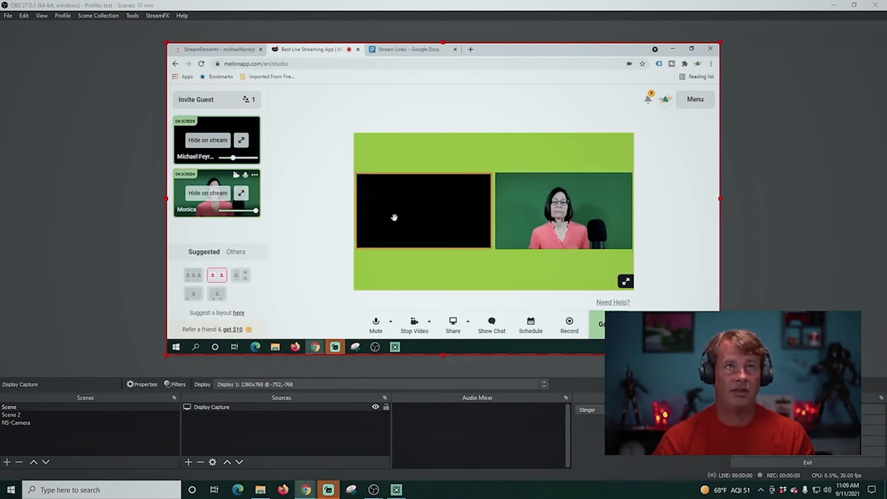
left_click(243, 141)
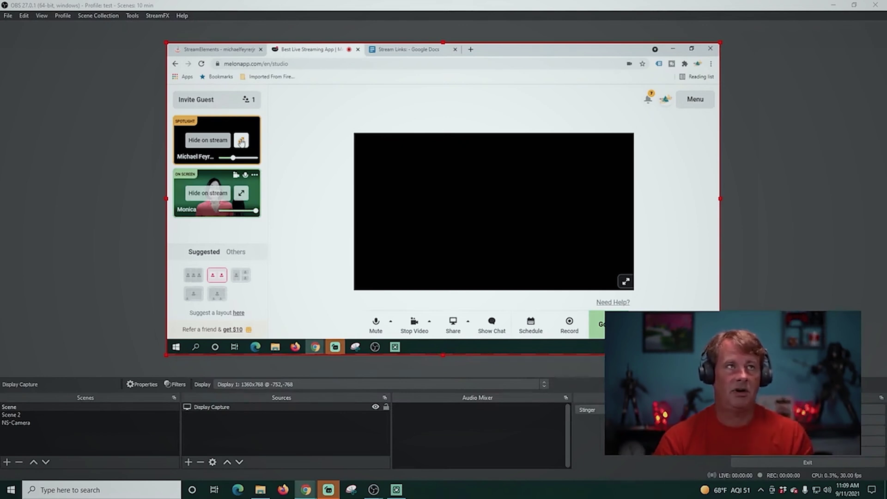
left_click(240, 141)
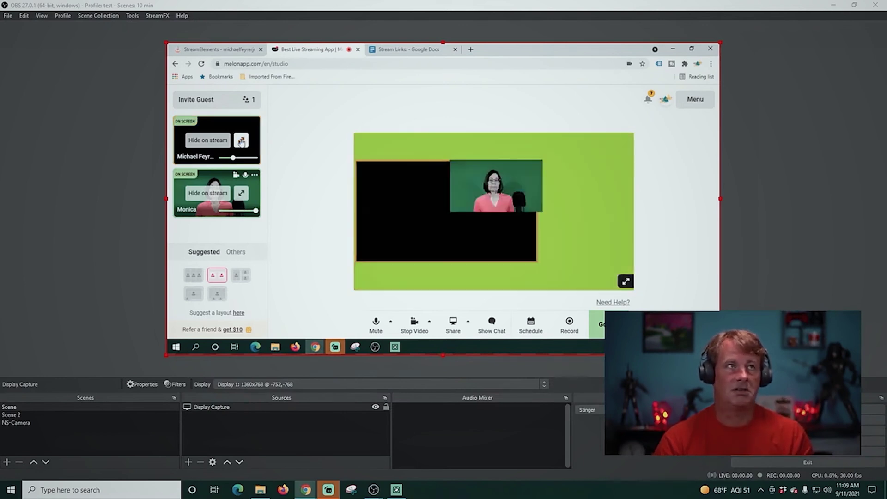
left_click(241, 193)
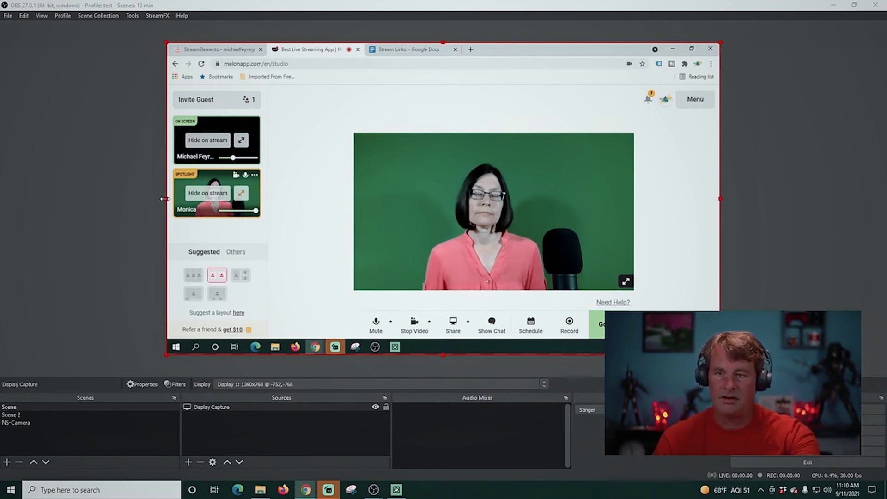
Crop the capture's left and right sides and its bottom toolbar and taskbar.
left_click_drag(165, 198, 353, 222)
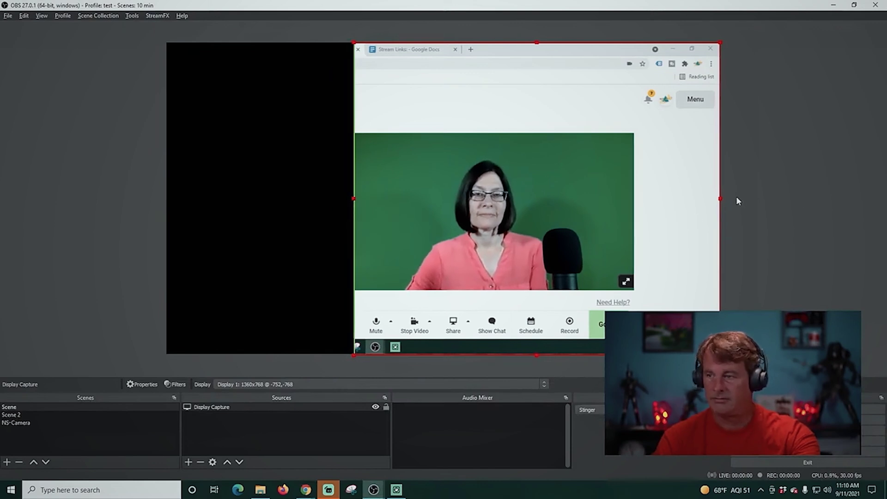
left_click_drag(720, 198, 633, 197)
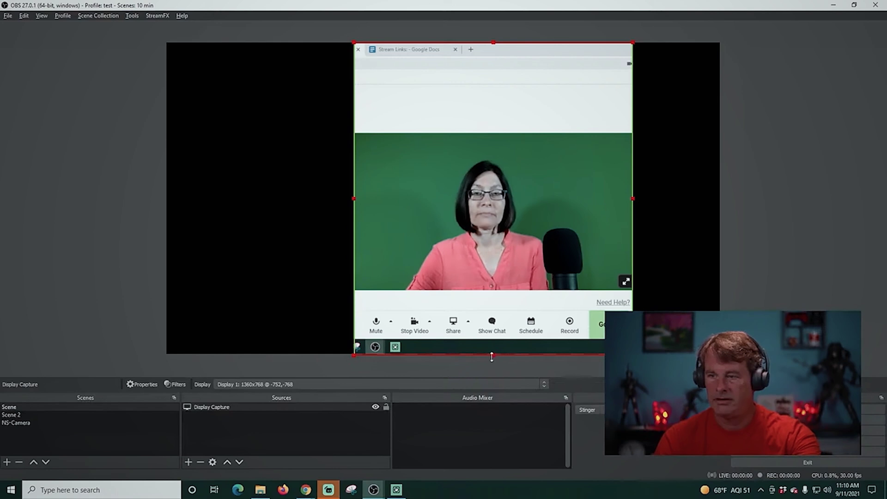
left_click_drag(491, 356, 487, 294)
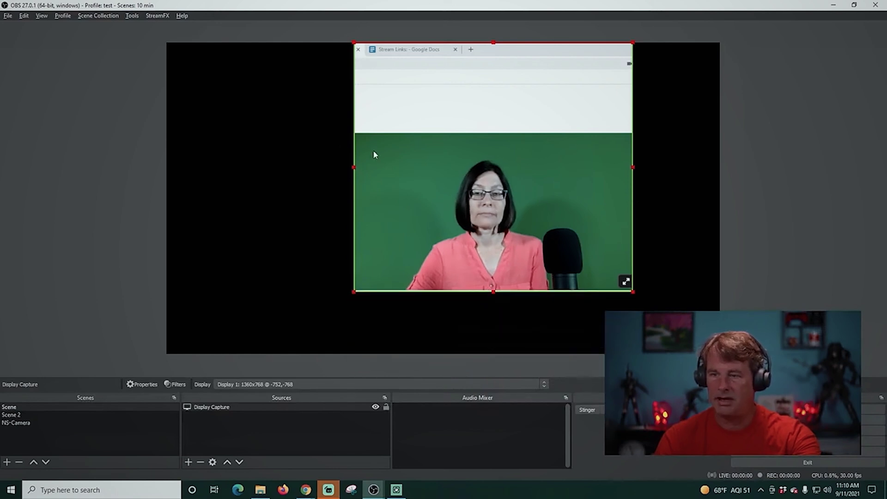